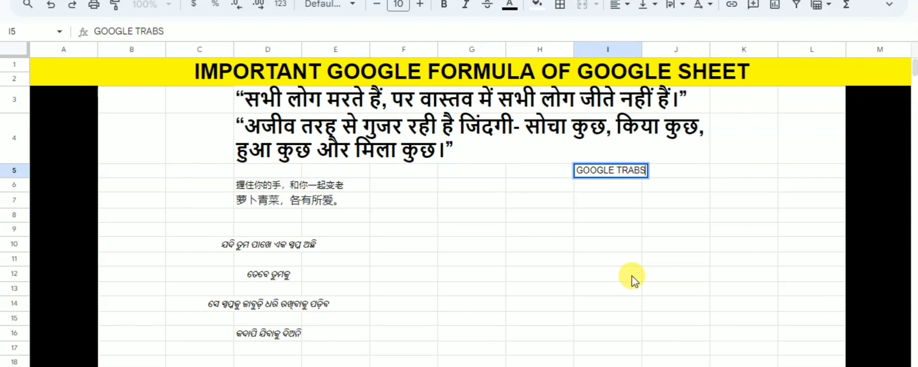
Step: Enter the labels GOOGLE TRASLATE in cell I5 and DETECT LANGUAGE in cell I6
{"action": "key", "text": "BackSpace"}
{"action": "key", "text": "BackSpace"}
{"action": "type", "text": "SLATE"}
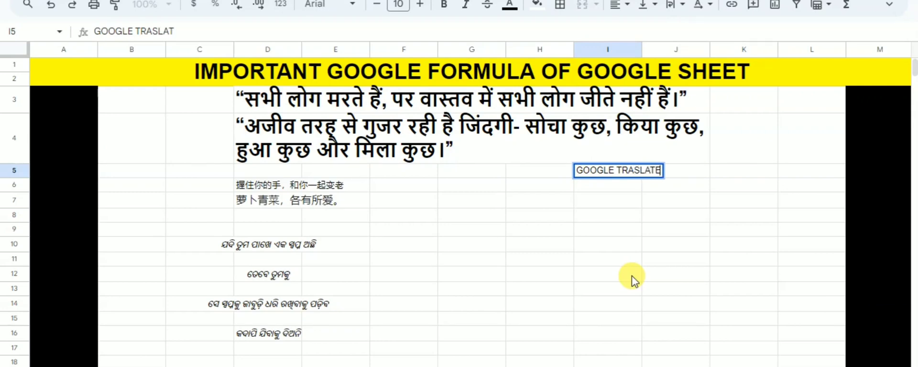
{"action": "key", "text": "Return"}
{"action": "type", "text": "DETE"}
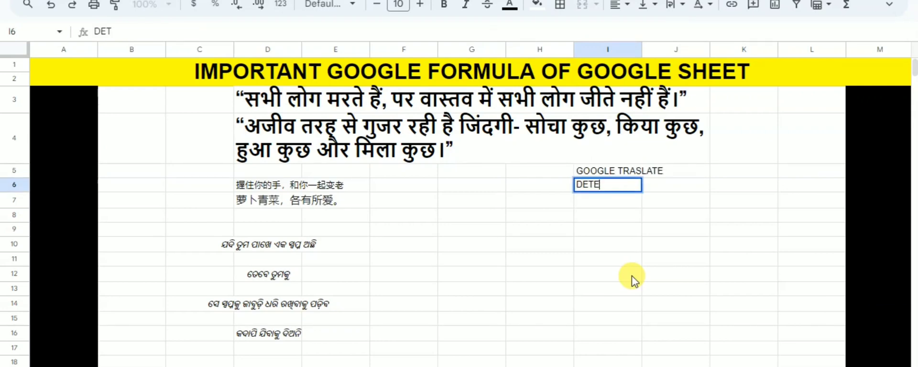
{"action": "type", "text": "CT LANGUAGE"}
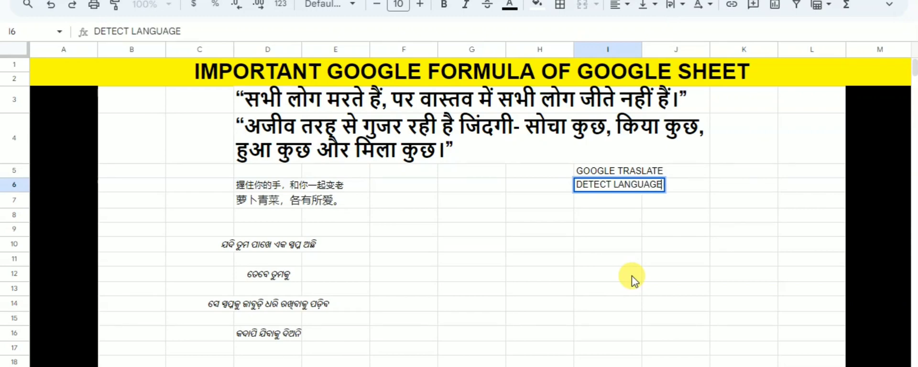
{"action": "key", "text": "Return"}
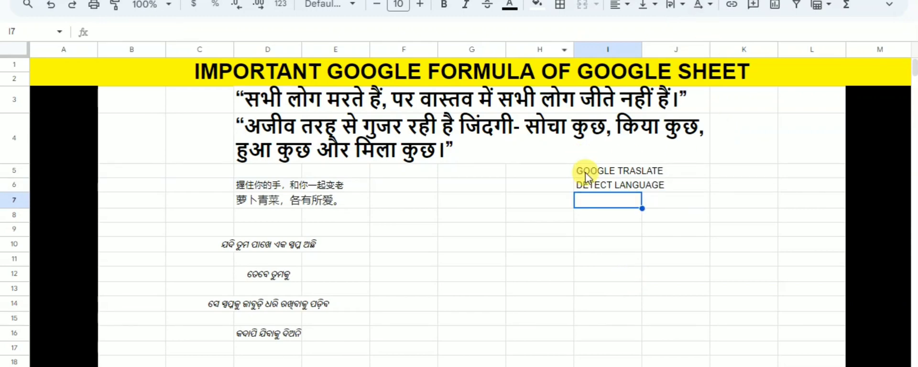
Step: Fill cells I5:I6 with orange and fit column I's width to its contents
{"action": "left_click_drag", "start_coordinate": [587, 170], "coordinate": [595, 184]}
{"action": "left_click", "coordinate": [538, 5]}
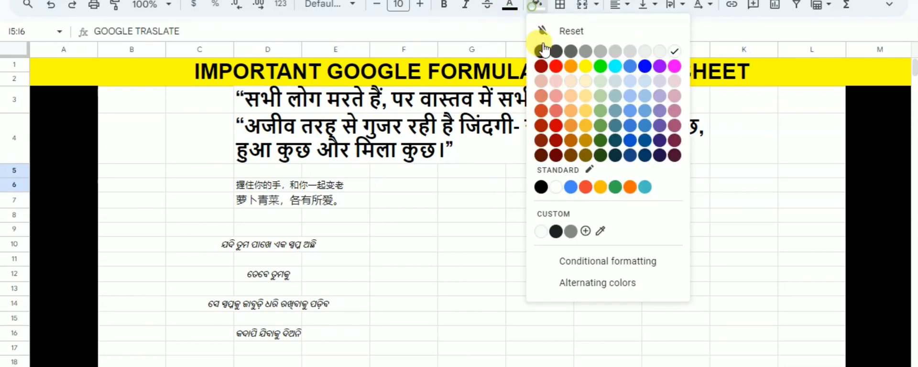
{"action": "left_click", "coordinate": [569, 67]}
{"action": "left_click", "coordinate": [555, 233]}
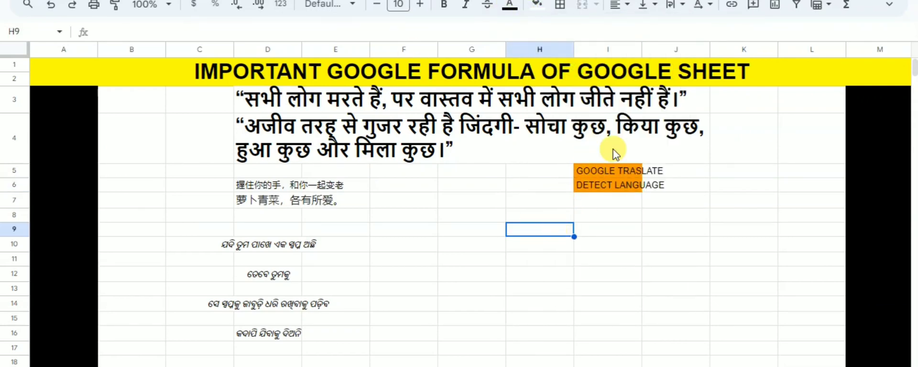
{"action": "left_click_drag", "start_coordinate": [642, 50], "coordinate": [642, 50]}
{"action": "double_click", "coordinate": [642, 50]}
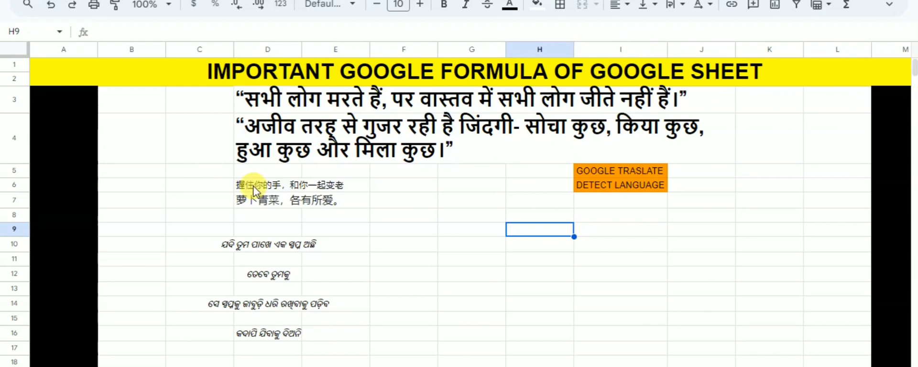
Step: Examine the Hindi, Chinese and Odia sample sentences in column D and the DETECT LANGUAGE label in I6
{"action": "left_click", "coordinate": [295, 99]}
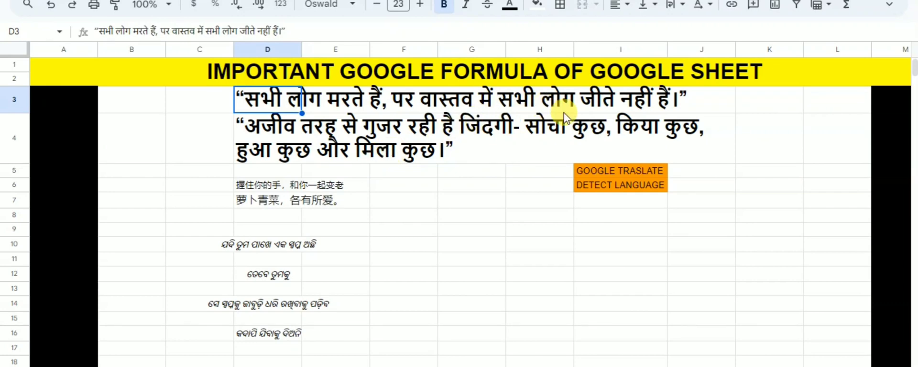
{"action": "left_click", "coordinate": [296, 124]}
{"action": "left_click", "coordinate": [275, 89]}
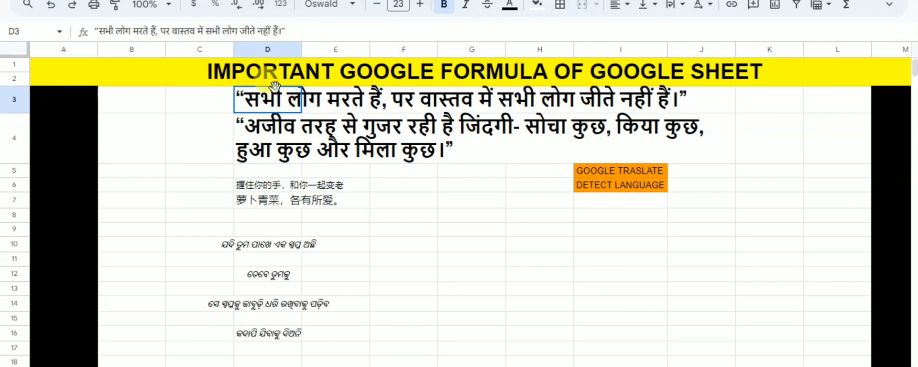
{"action": "left_click", "coordinate": [318, 140]}
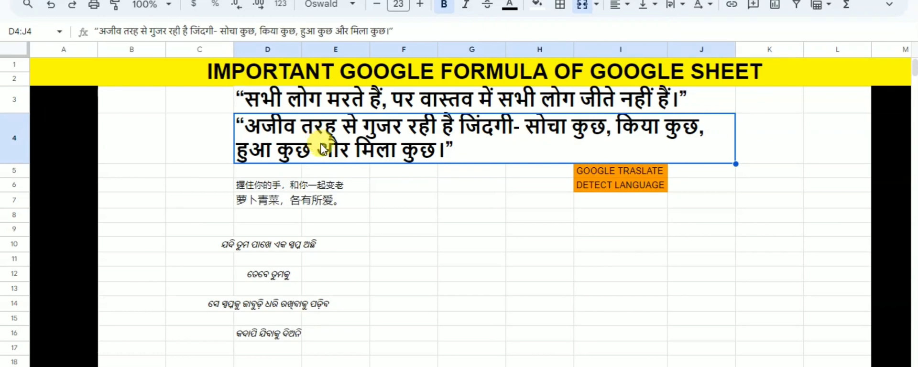
{"action": "left_click", "coordinate": [243, 182]}
{"action": "left_click", "coordinate": [249, 202]}
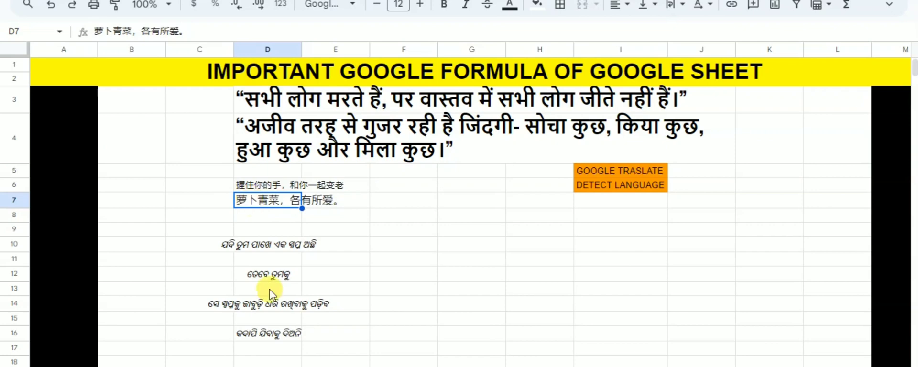
{"action": "left_click", "coordinate": [262, 186]}
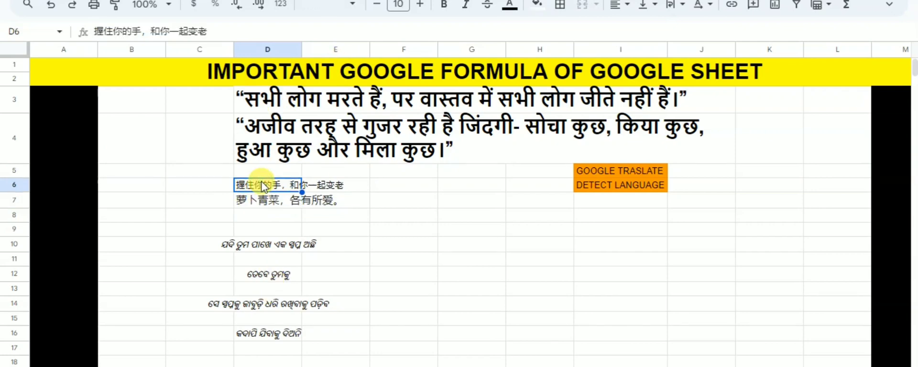
{"action": "left_click", "coordinate": [247, 245]}
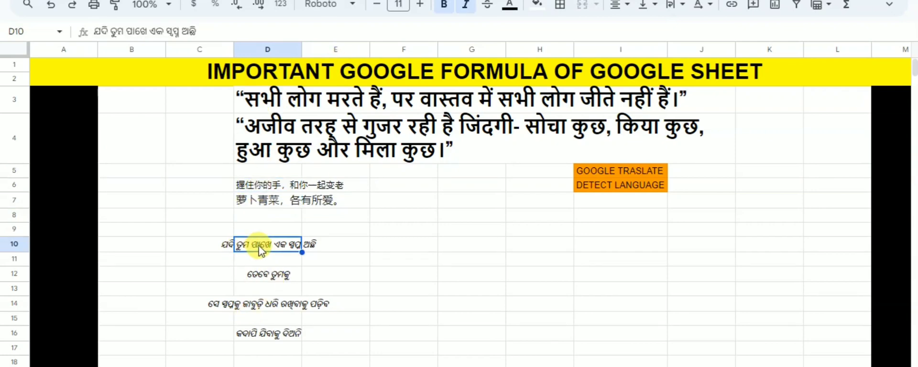
{"action": "left_click", "coordinate": [259, 275]}
{"action": "left_click", "coordinate": [259, 305]}
{"action": "left_click", "coordinate": [261, 334]}
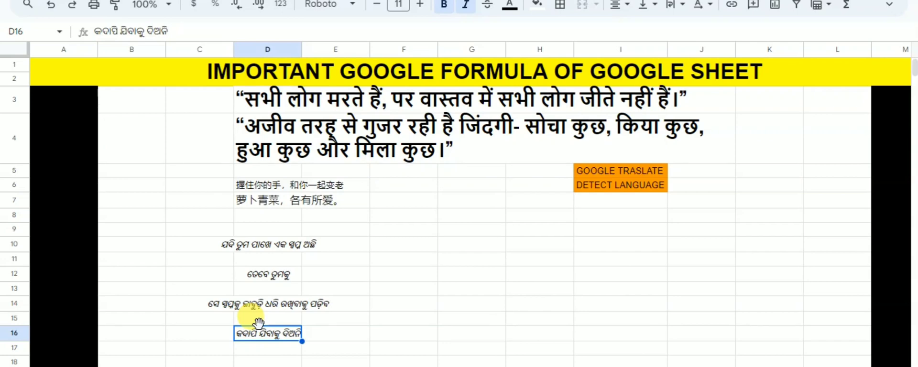
{"action": "left_click", "coordinate": [612, 184]}
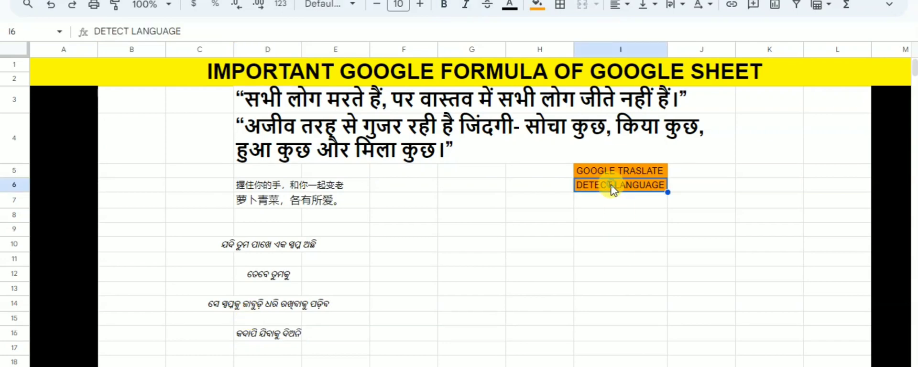
{"action": "left_click", "coordinate": [263, 243]}
{"action": "left_click", "coordinate": [263, 275]}
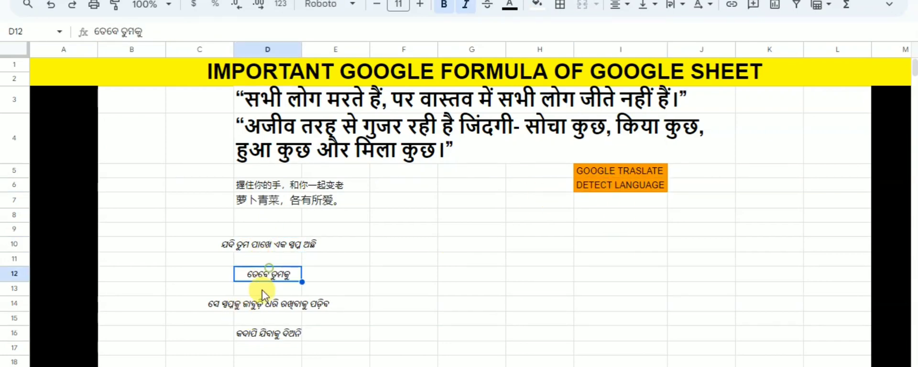
{"action": "left_click", "coordinate": [261, 303]}
{"action": "left_click", "coordinate": [266, 336]}
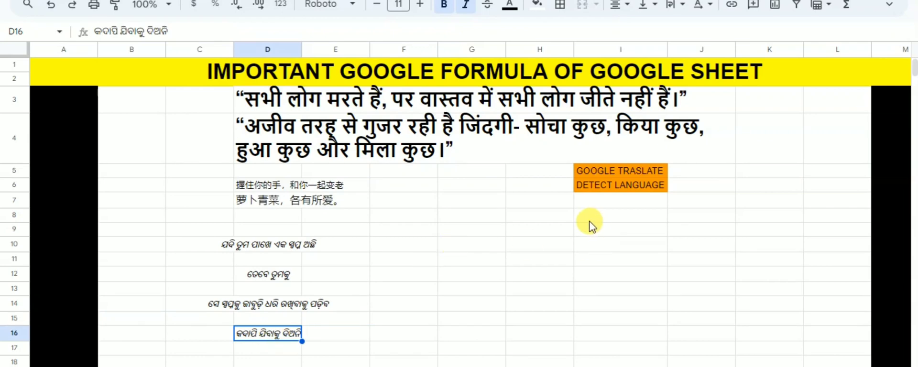
Step: Enter =DETECTLANGUAGE(D3) in cell G6 to identify the language of the first Hindi sentence, and check the result
{"action": "left_click", "coordinate": [488, 228]}
{"action": "left_click", "coordinate": [469, 191]}
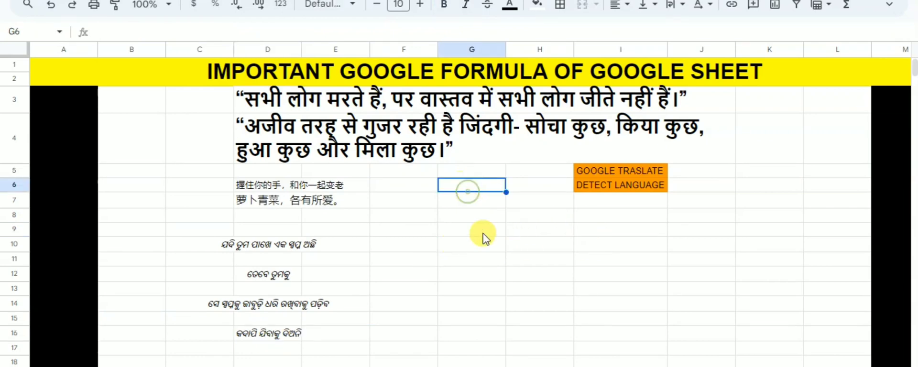
{"action": "type", "text": "="}
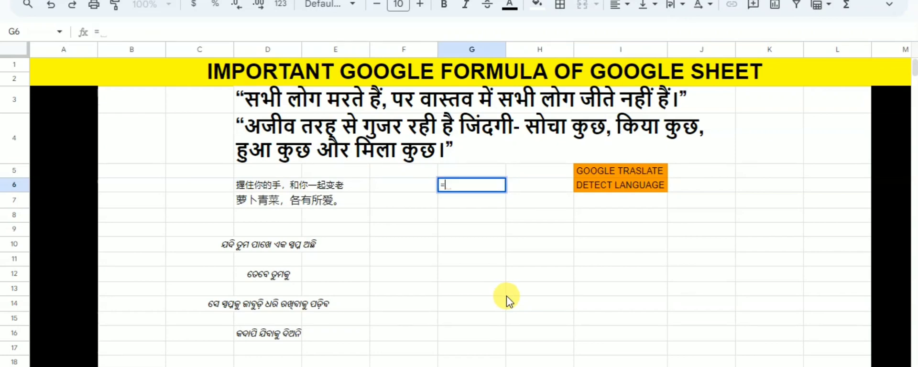
{"action": "type", "text": "DETECT"}
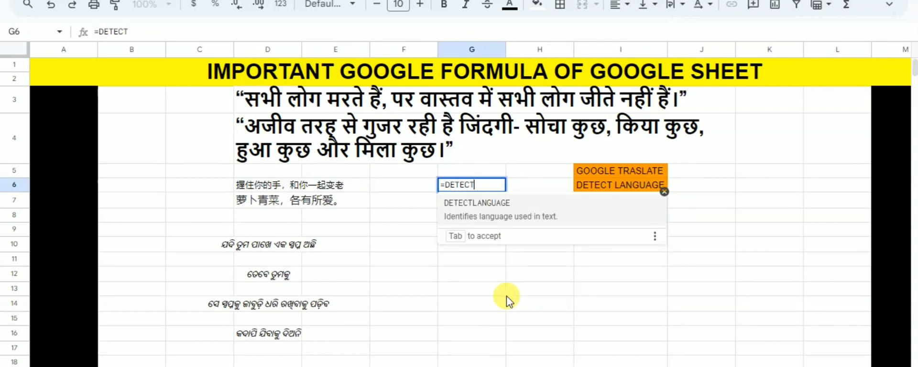
{"action": "type", "text": "LANGUAGE("}
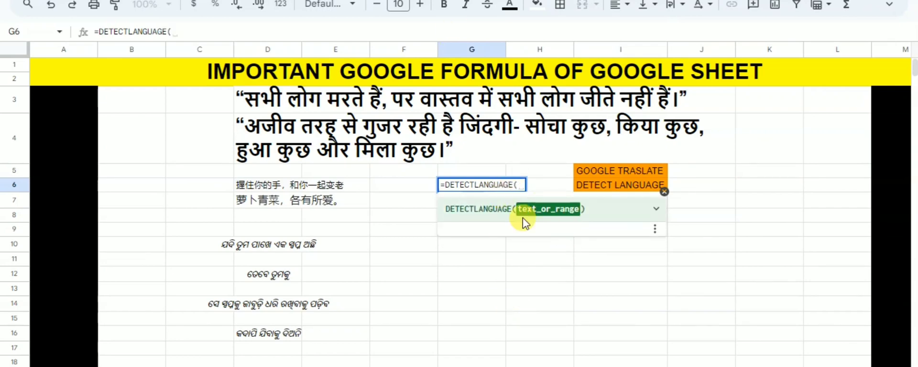
{"action": "left_click", "coordinate": [270, 104]}
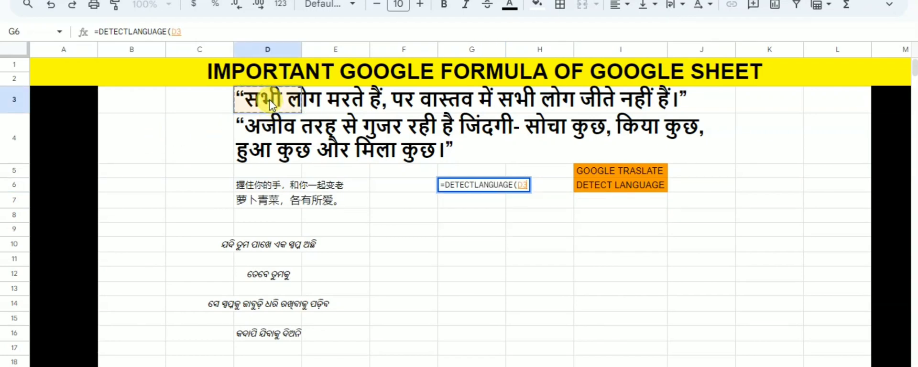
{"action": "type", "text": ")"}
{"action": "key", "text": "Return"}
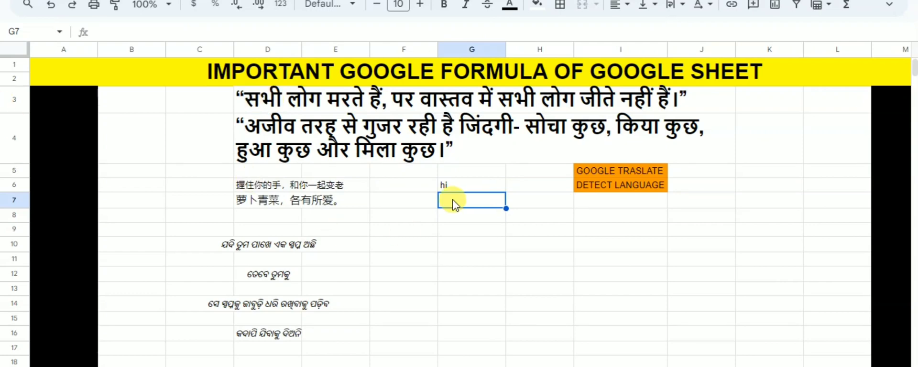
{"action": "left_click", "coordinate": [448, 214]}
{"action": "left_click", "coordinate": [452, 186]}
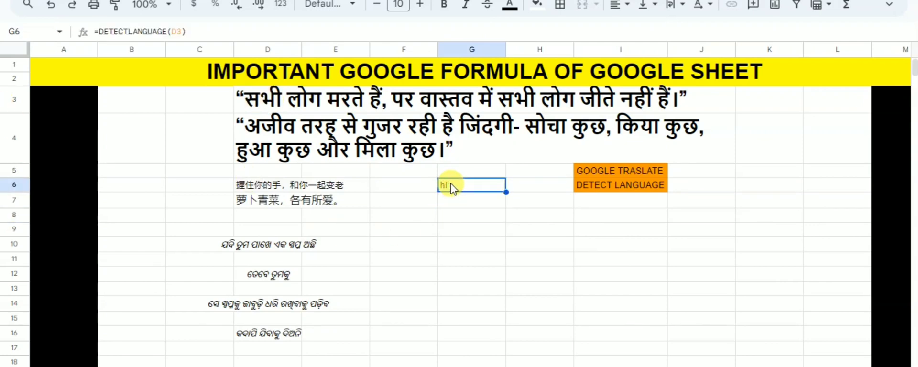
Step: Enter =DETECTLANGUAGE(D6) in cell G8 to identify the language of the first Chinese sentence
{"action": "left_click", "coordinate": [453, 219]}
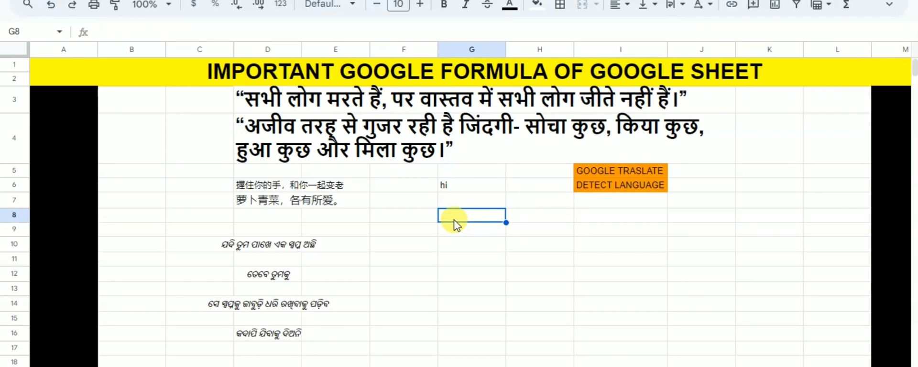
{"action": "type", "text": "=DETECT"}
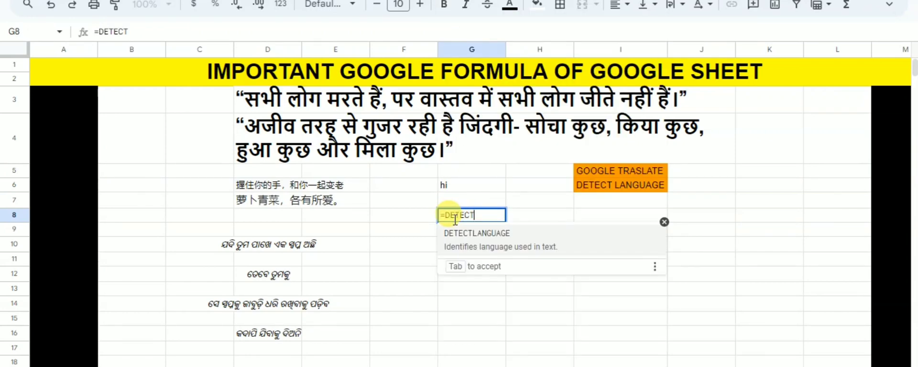
{"action": "type", "text": "LANG"}
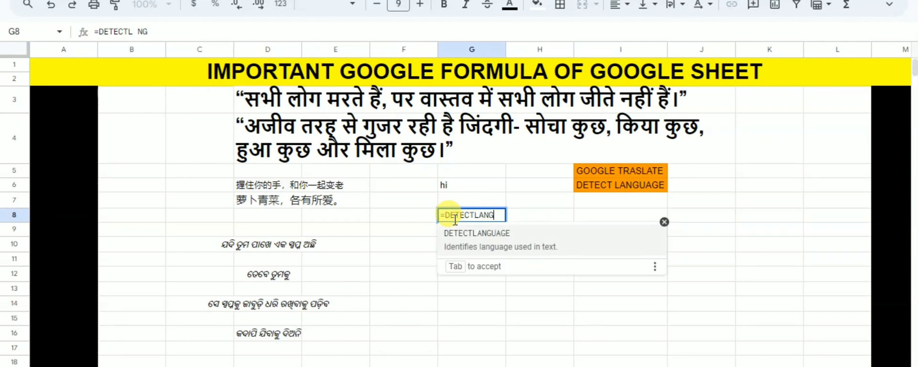
{"action": "type", "text": "UAGE("}
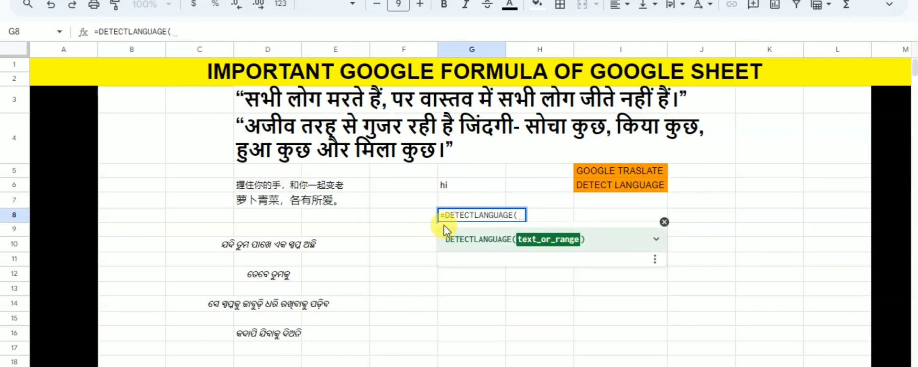
{"action": "left_click", "coordinate": [259, 185]}
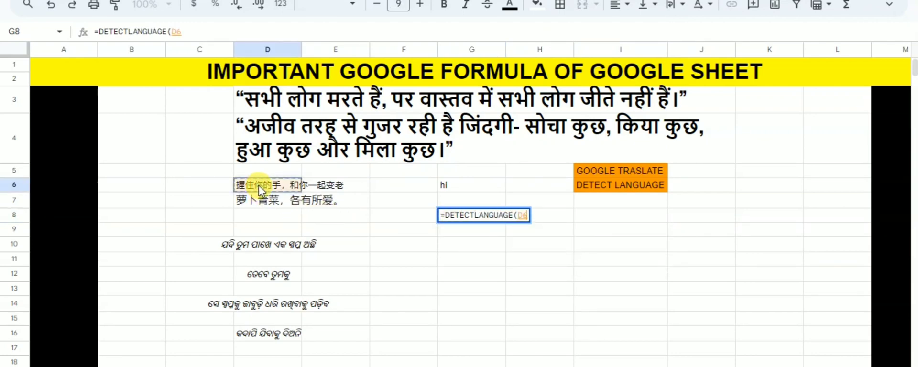
{"action": "type", "text": ")"}
{"action": "key", "text": "Return"}
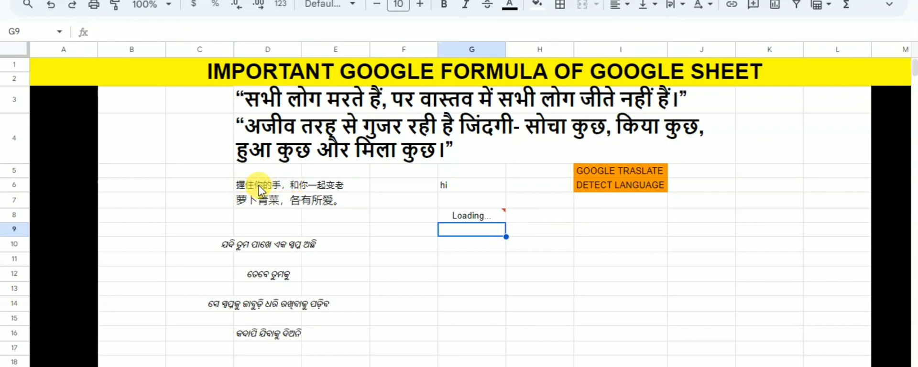
Step: Enter =DETECTLANGUAGE(D10) in cell G10 to identify the language of the Odia text in row 10
{"action": "left_click", "coordinate": [443, 250]}
{"action": "type", "text": "="}
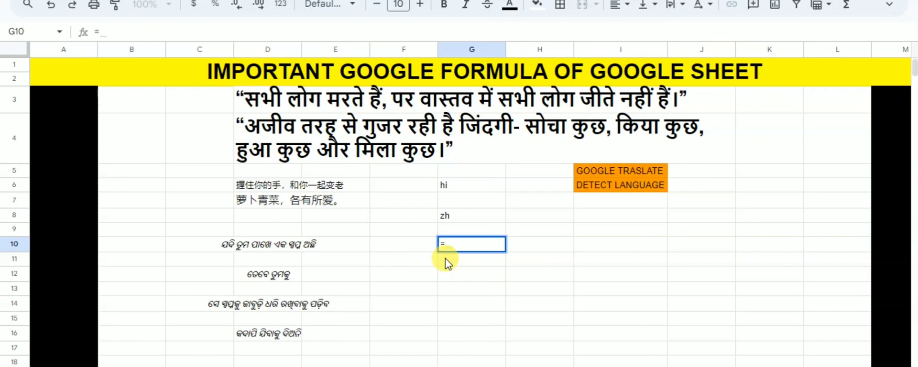
{"action": "type", "text": "DETE"}
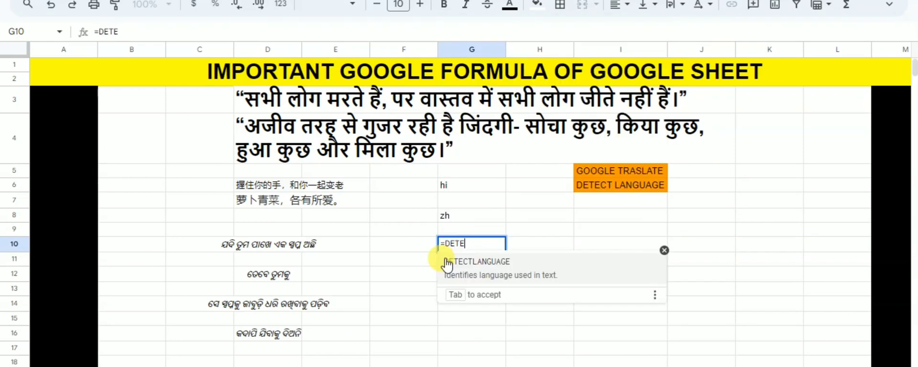
{"action": "type", "text": "CTLANGUAGE("}
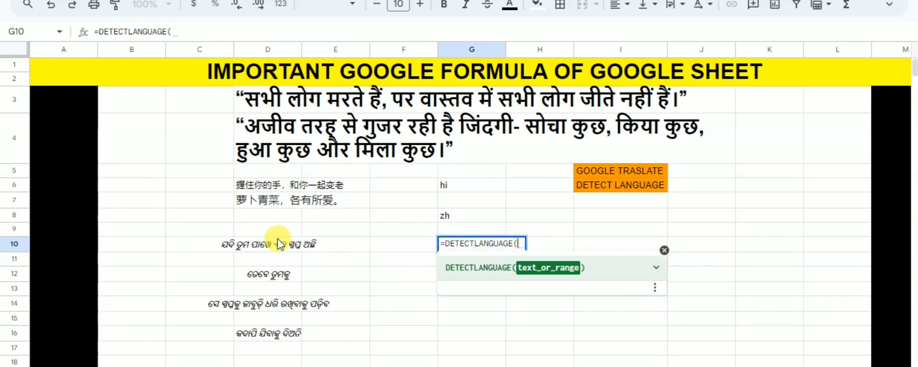
{"action": "left_click", "coordinate": [269, 250]}
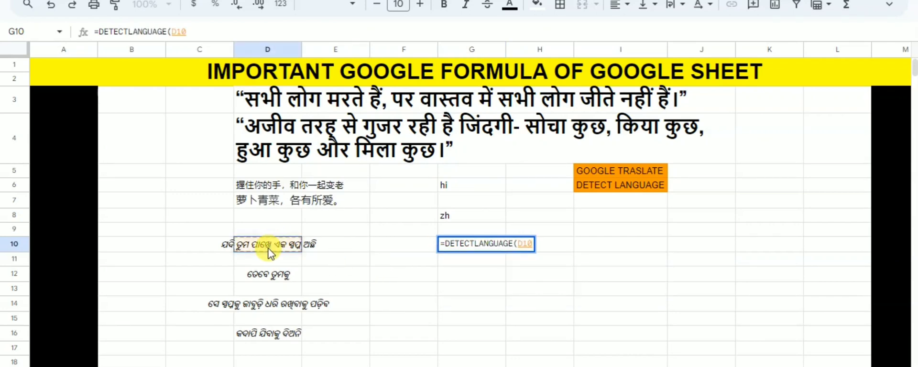
{"action": "key", "text": "Return"}
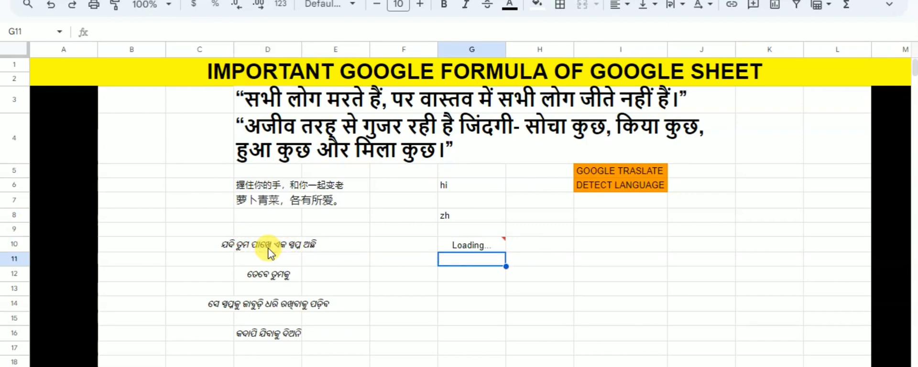
Step: Copy the DETECTLANGUAGE formula from G10 down through G16 and inspect the result in G11
{"action": "left_click", "coordinate": [476, 248]}
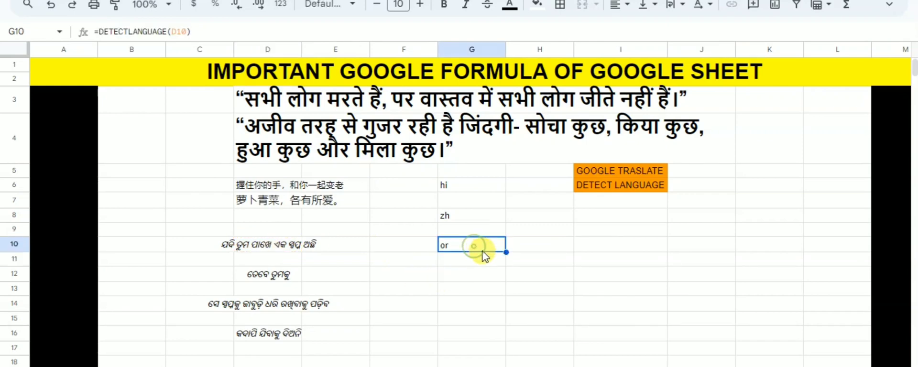
{"action": "left_click_drag", "start_coordinate": [506, 252], "coordinate": [512, 334]}
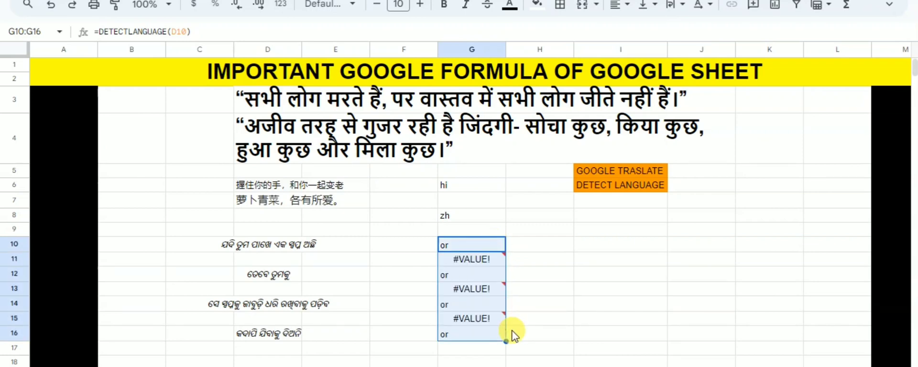
{"action": "left_click", "coordinate": [446, 260]}
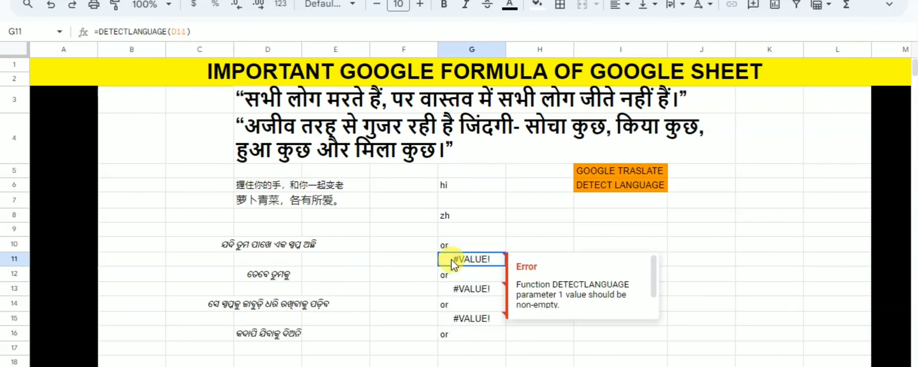
Step: Wrap the formula in G10 with IFERROR so it reads =IFERROR(DETECTLANGUAGE(D10),"")
{"action": "left_click", "coordinate": [447, 245]}
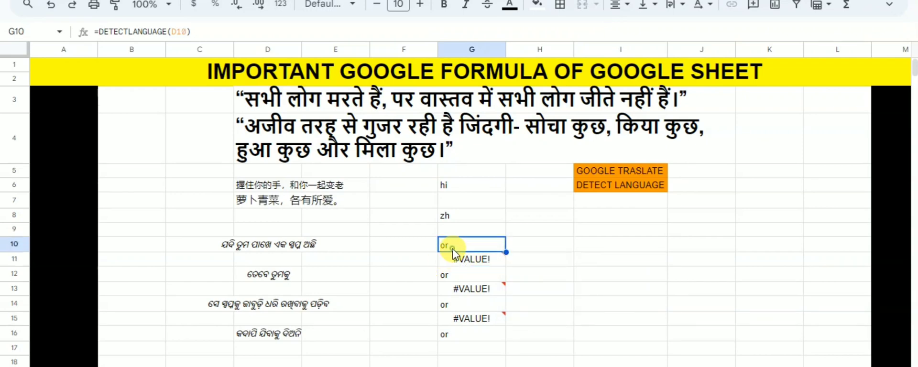
{"action": "left_click", "coordinate": [98, 31]}
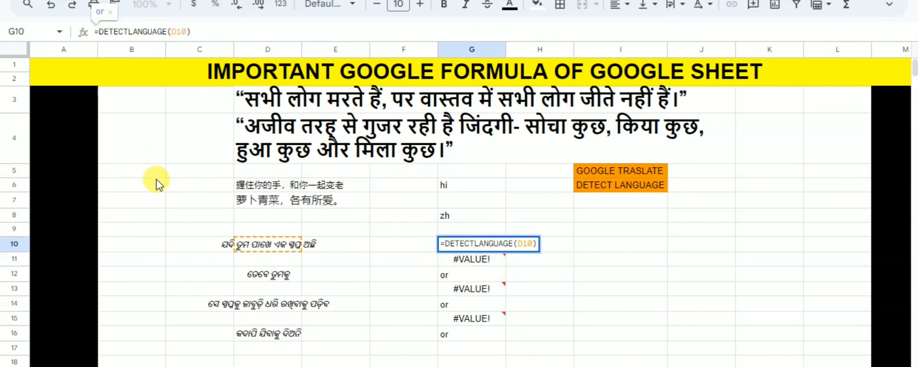
{"action": "type", "text": "IF"}
{"action": "type", "text": "ERR"}
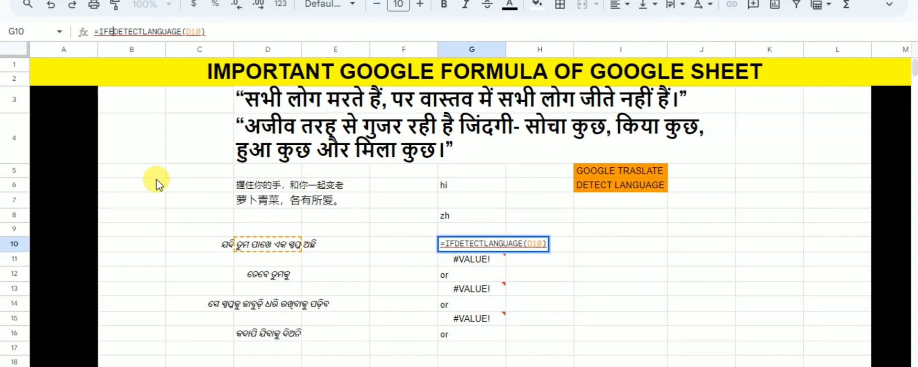
{"action": "type", "text": "OR("}
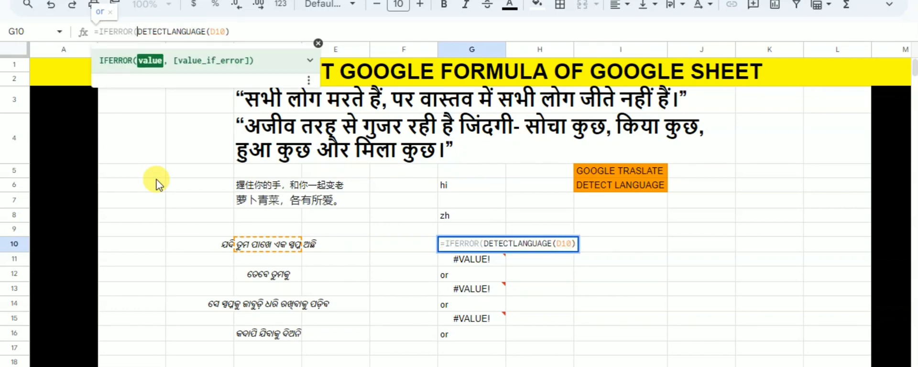
{"action": "left_click", "coordinate": [242, 31]}
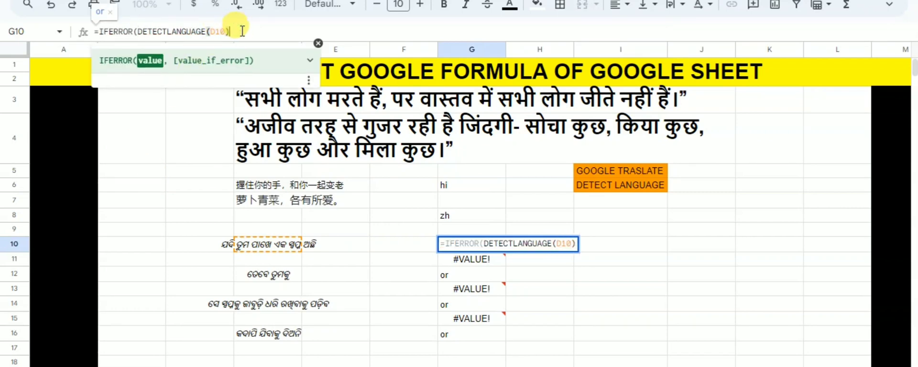
{"action": "type", "text": ","}
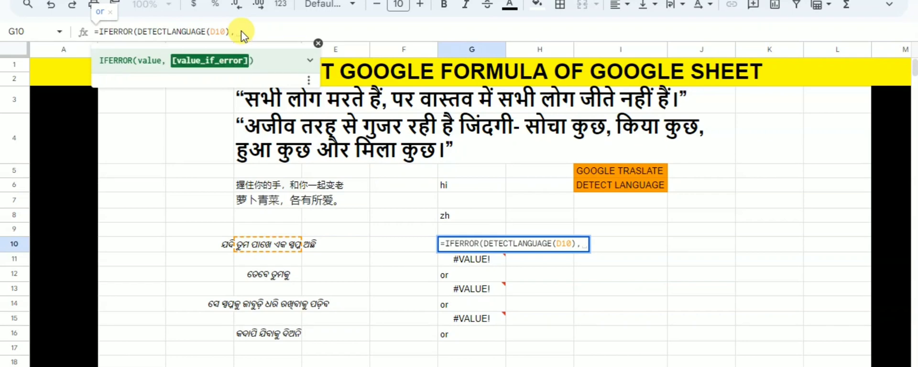
{"action": "type", "text": "\"\")"}
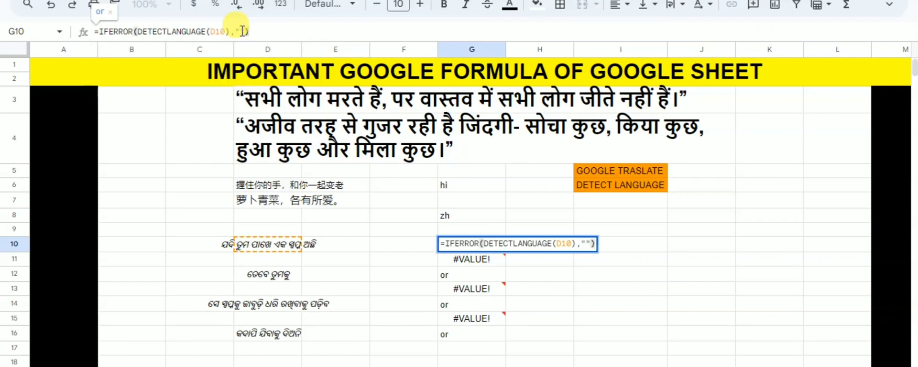
{"action": "key", "text": "Return"}
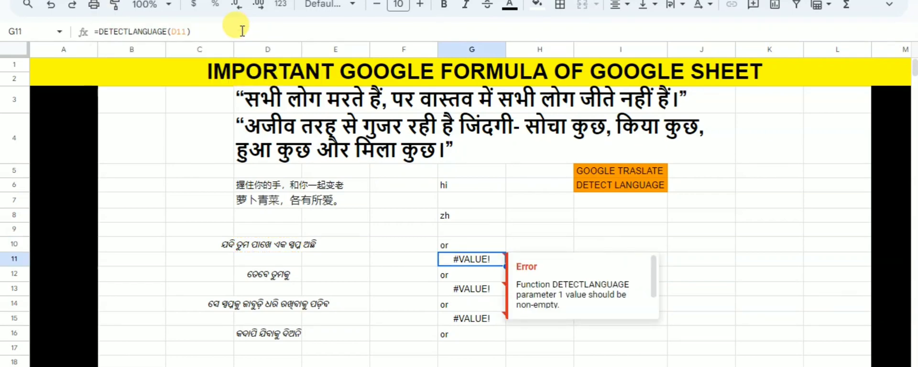
Step: Copy the IFERROR formula from G10 down through G16 and check the formula in G11
{"action": "left_click", "coordinate": [443, 244]}
{"action": "left_click_drag", "start_coordinate": [505, 252], "coordinate": [498, 336]}
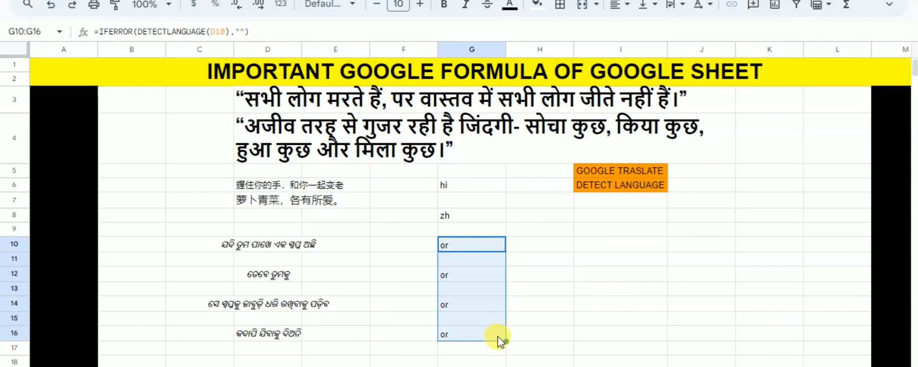
{"action": "left_click", "coordinate": [474, 261]}
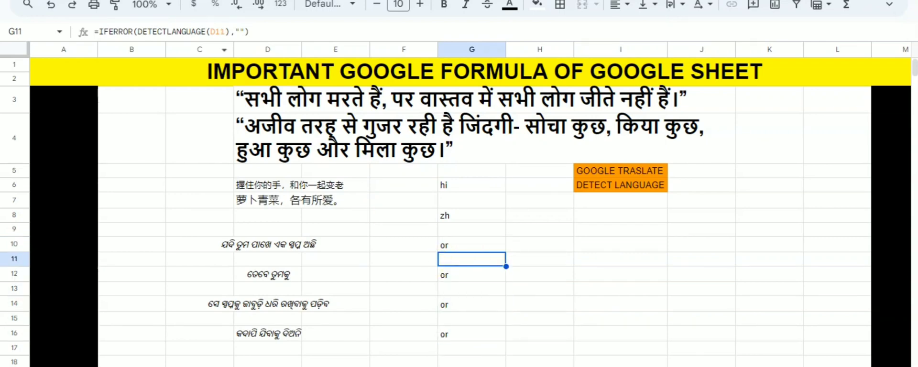
Step: Enter the language code EN in cell I8, below the DETECT LANGUAGE label
{"action": "left_click", "coordinate": [524, 234]}
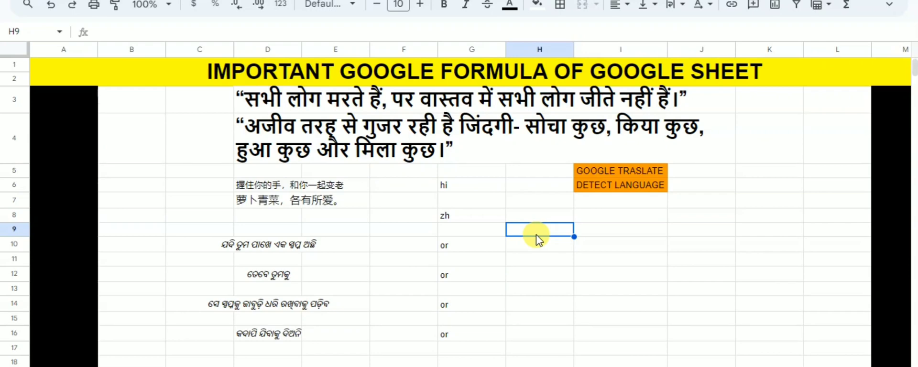
{"action": "left_click", "coordinate": [592, 226]}
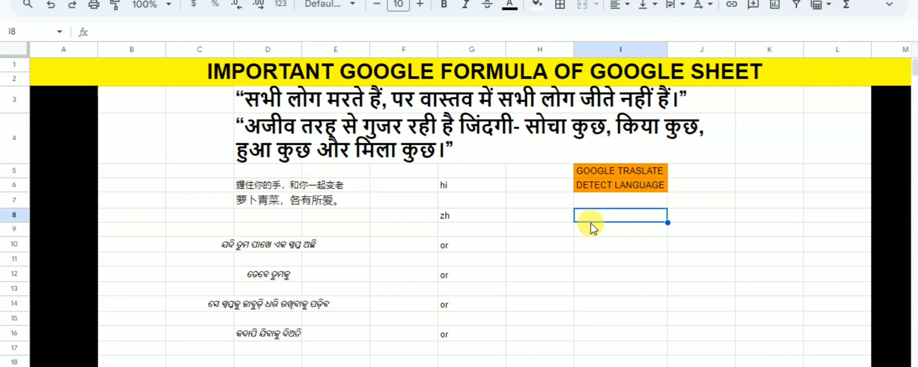
{"action": "type", "text": "EN"}
{"action": "key", "text": "Return"}
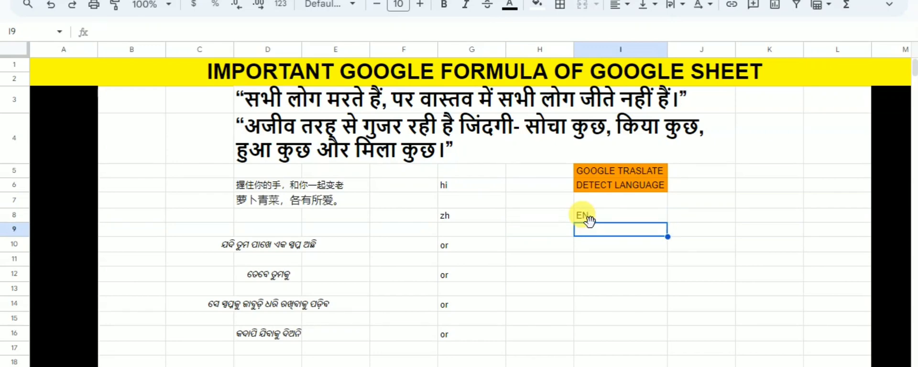
Step: Enter =GOOGLETRANSLATE(D3,"HI","EN") in cell I11 to translate the first Hindi sentence into English, dismissing the antivirus pop-up
{"action": "left_click", "coordinate": [287, 99]}
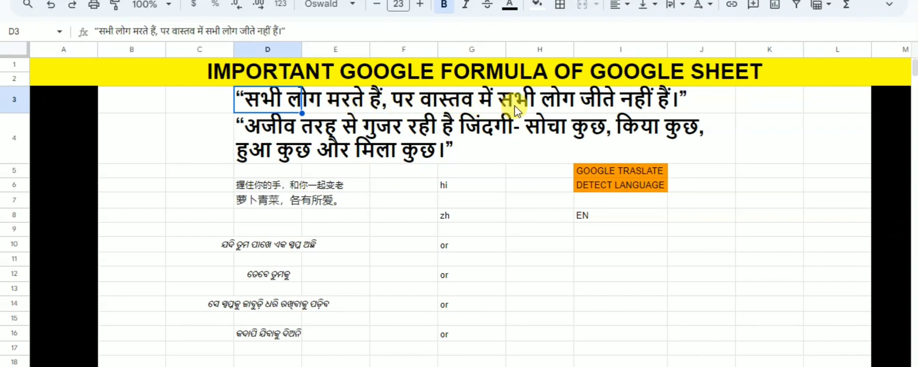
{"action": "left_click", "coordinate": [604, 261]}
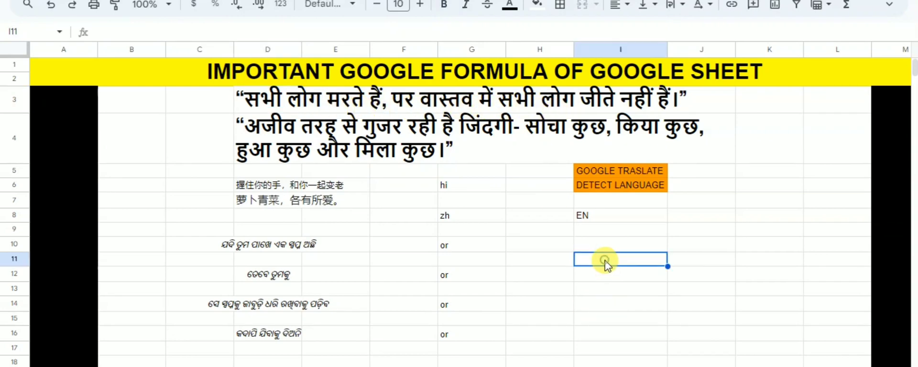
{"action": "type", "text": "=G"}
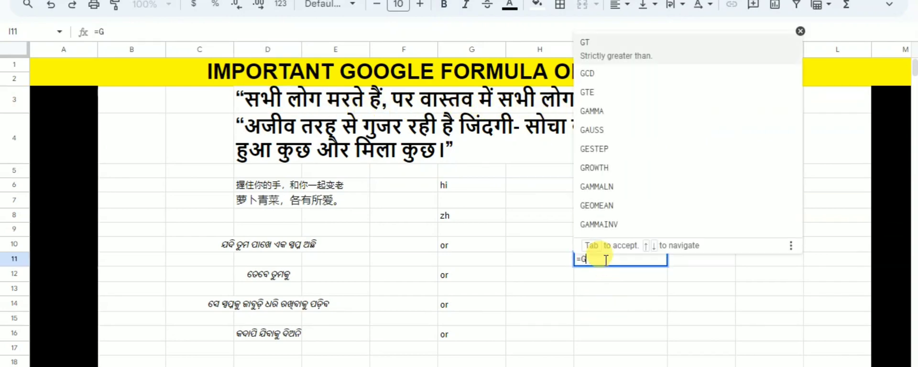
{"action": "type", "text": "OOGLETR"}
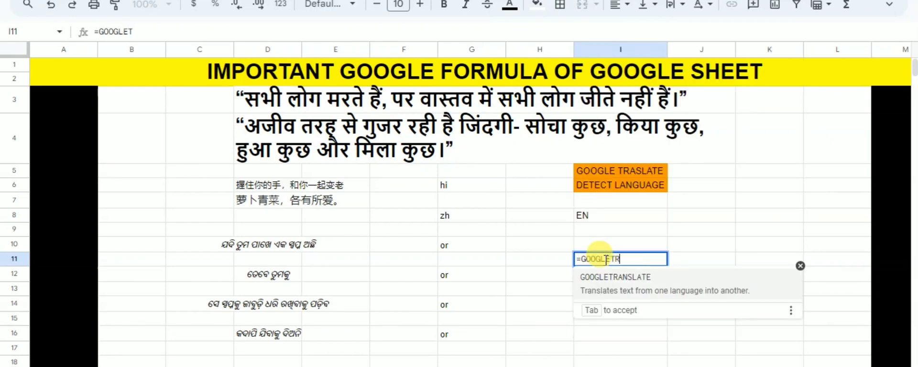
{"action": "type", "text": "ANSLA"}
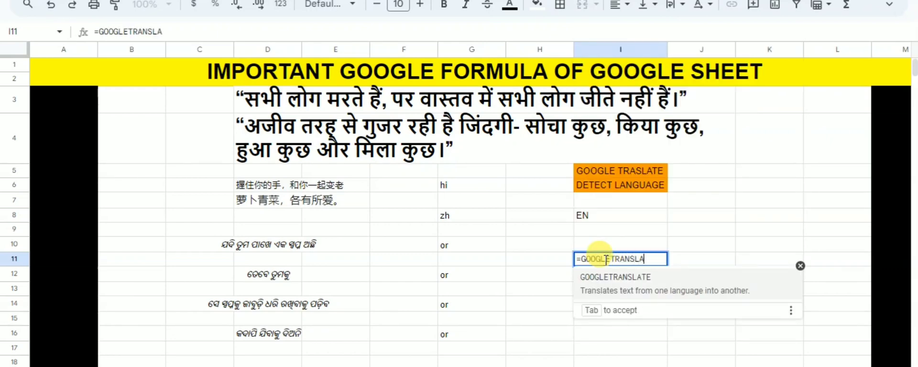
{"action": "type", "text": "TE("}
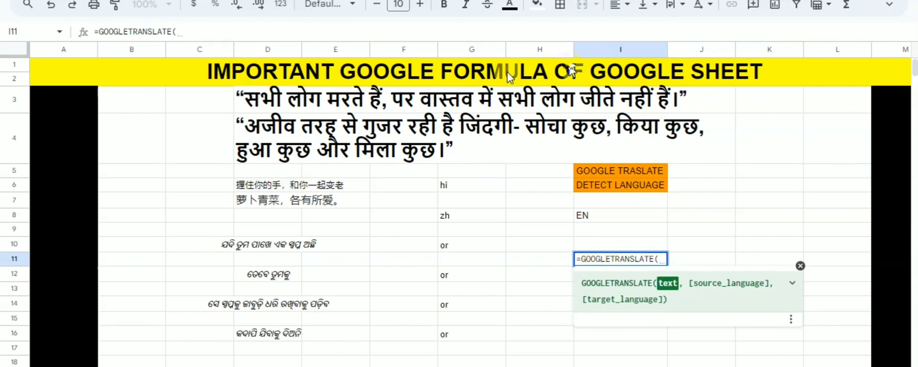
{"action": "left_click", "coordinate": [295, 100]}
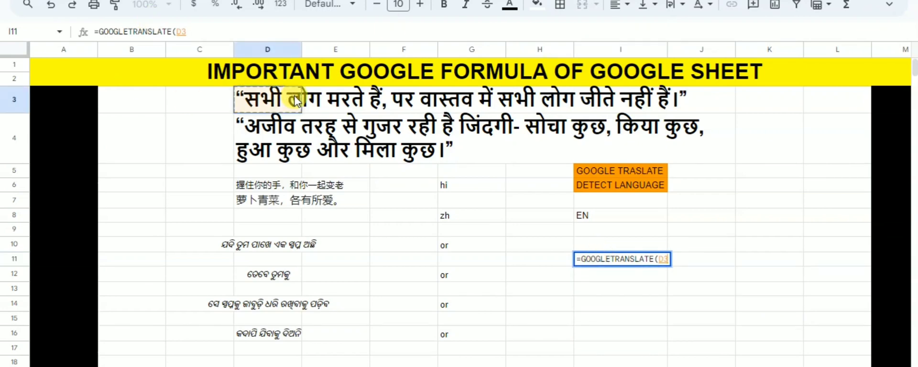
{"action": "type", "text": ","}
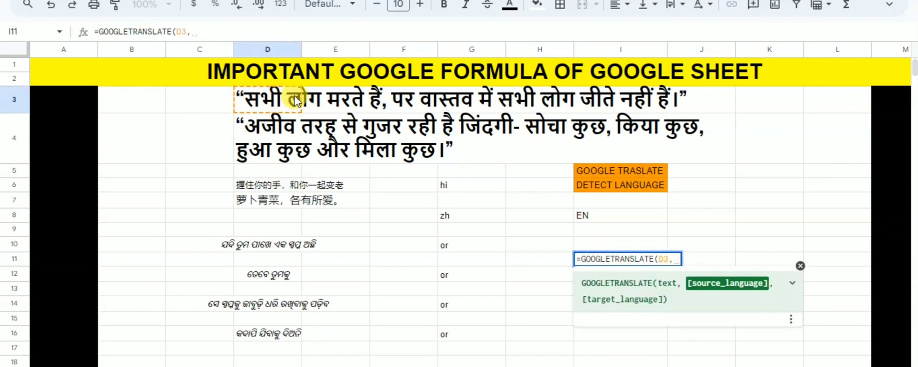
{"action": "type", "text": "\"HI\""}
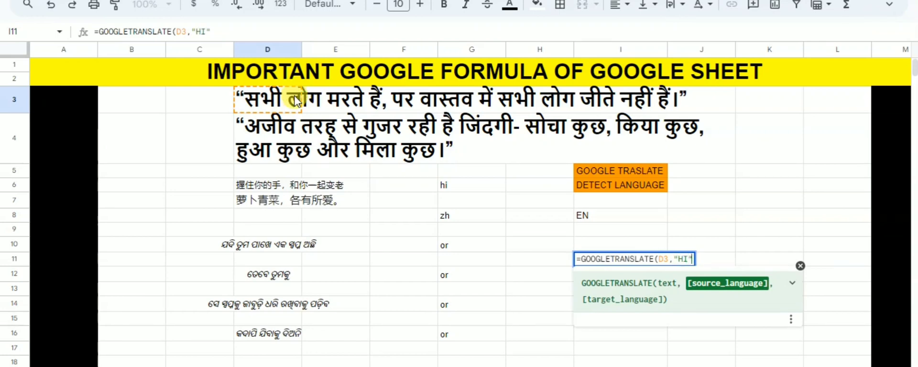
{"action": "type", "text": ","}
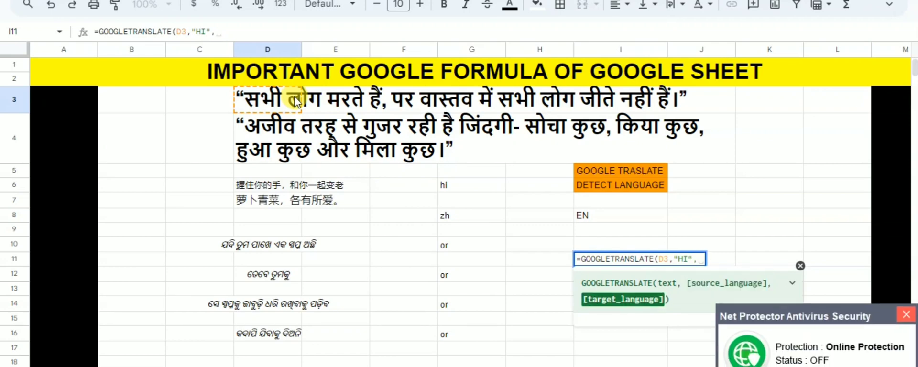
{"action": "left_click", "coordinate": [906, 314]}
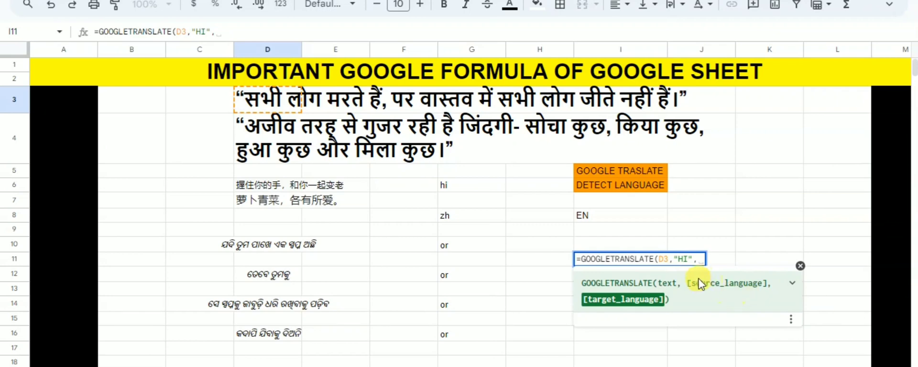
{"action": "type", "text": "EN\""}
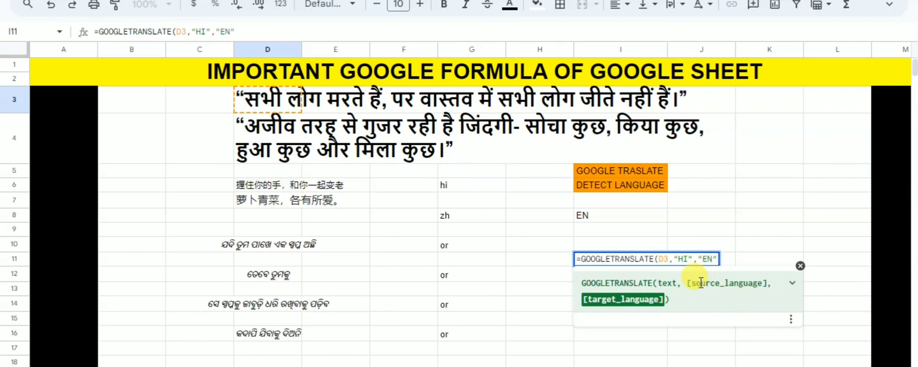
{"action": "type", "text": ")"}
{"action": "key", "text": "Return"}
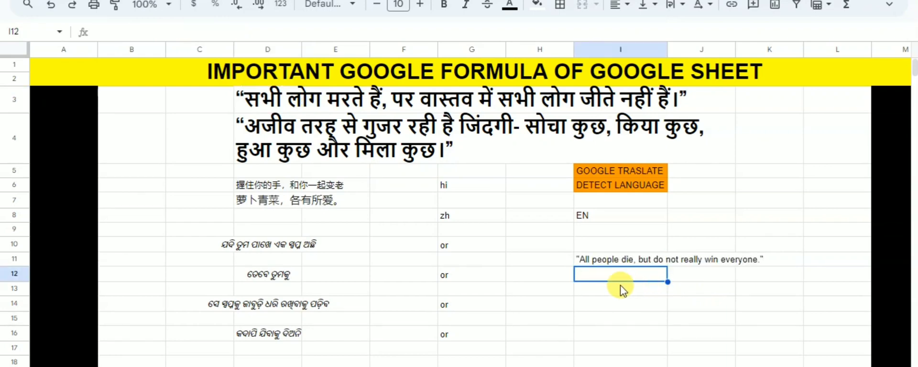
Step: Copy the GOOGLETRANSLATE formula from I11 down to I12 for the second Hindi sentence, and check both formulas
{"action": "left_click", "coordinate": [635, 259]}
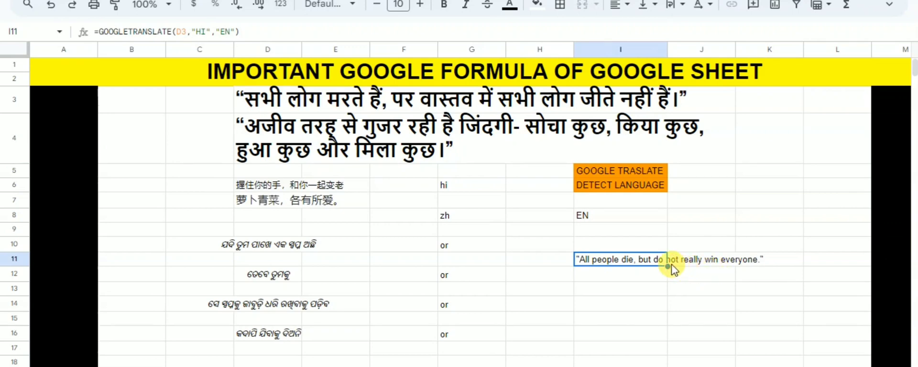
{"action": "left_click_drag", "start_coordinate": [667, 267], "coordinate": [670, 280]}
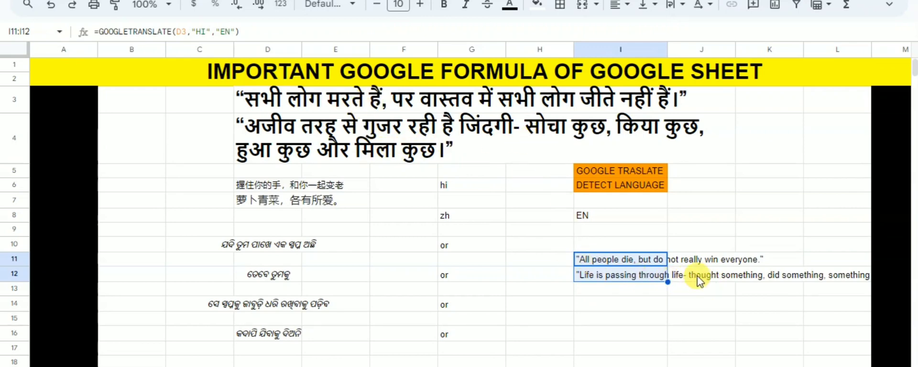
{"action": "left_click", "coordinate": [706, 319]}
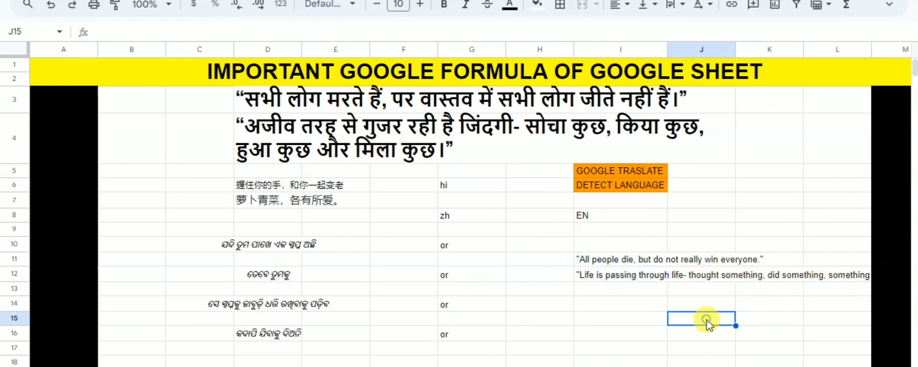
{"action": "left_click", "coordinate": [638, 274]}
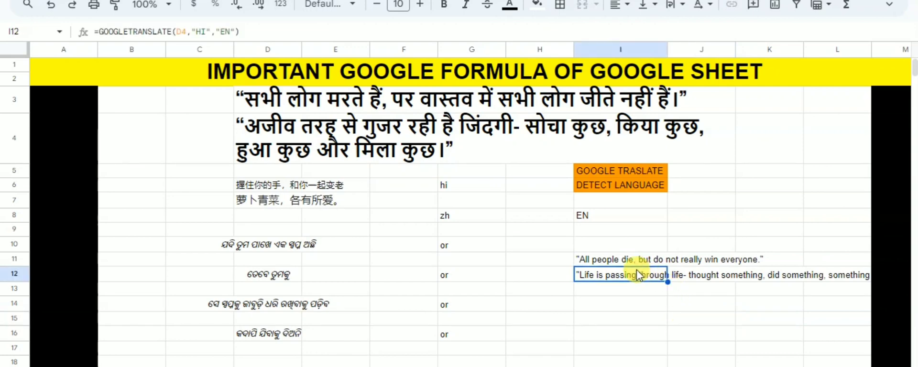
{"action": "left_click", "coordinate": [630, 302]}
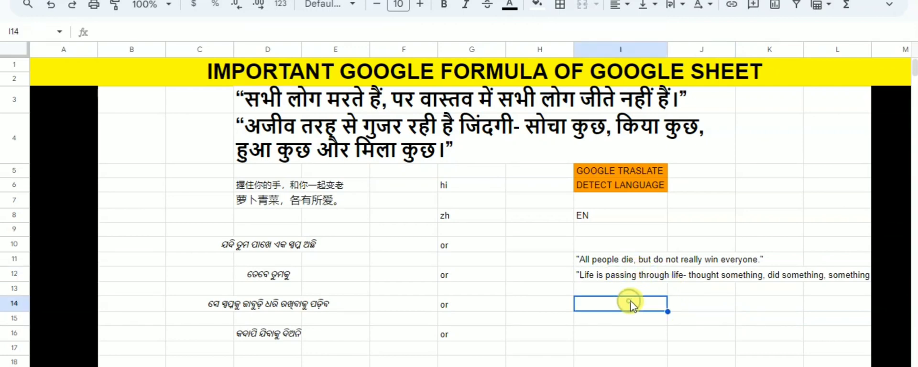
{"action": "left_click", "coordinate": [609, 261]}
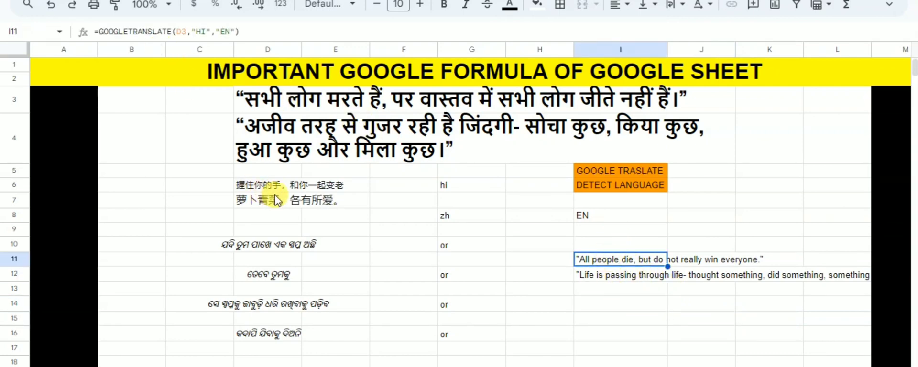
Step: Enter =GOOGLETRANSLATE(D6,"ZH","EN") in cell I15 to translate the first Chinese sentence into English
{"action": "left_click", "coordinate": [600, 313]}
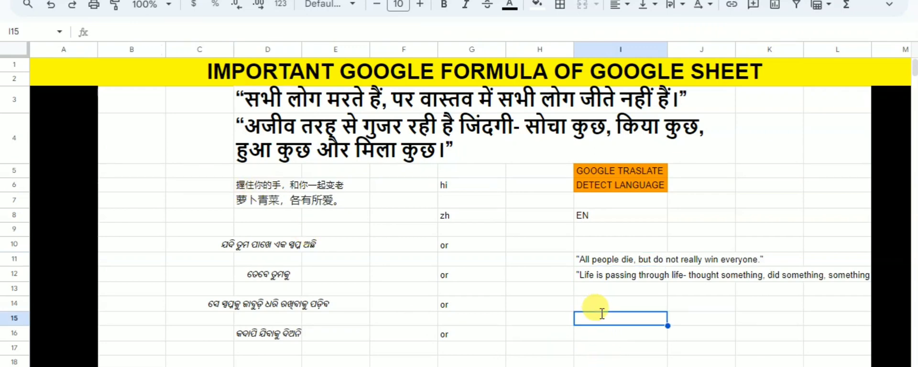
{"action": "type", "text": "=GOOGLW"}
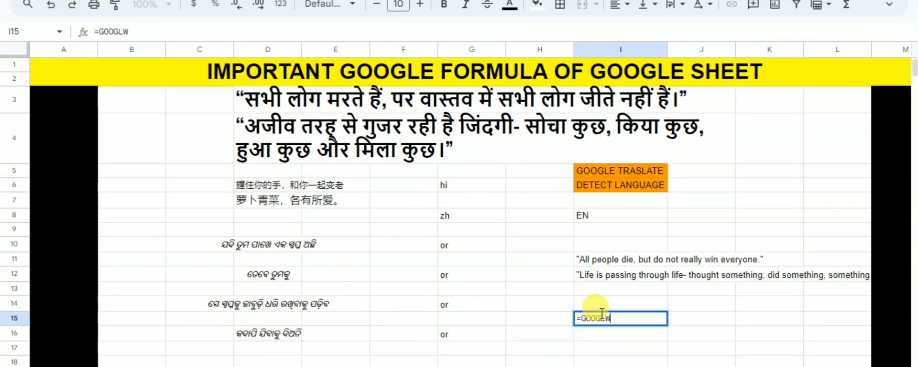
{"action": "key", "text": "BackSpace"}
{"action": "type", "text": "T"}
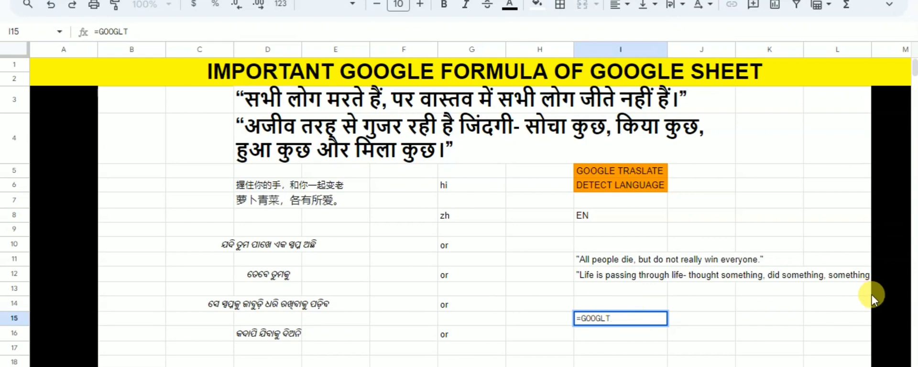
{"action": "key", "text": "BackSpace"}
{"action": "type", "text": "W"}
{"action": "key", "text": "BackSpace"}
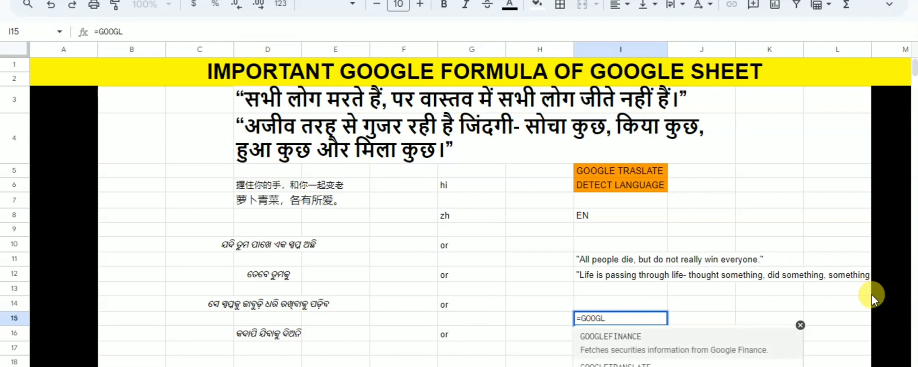
{"action": "type", "text": "ET"}
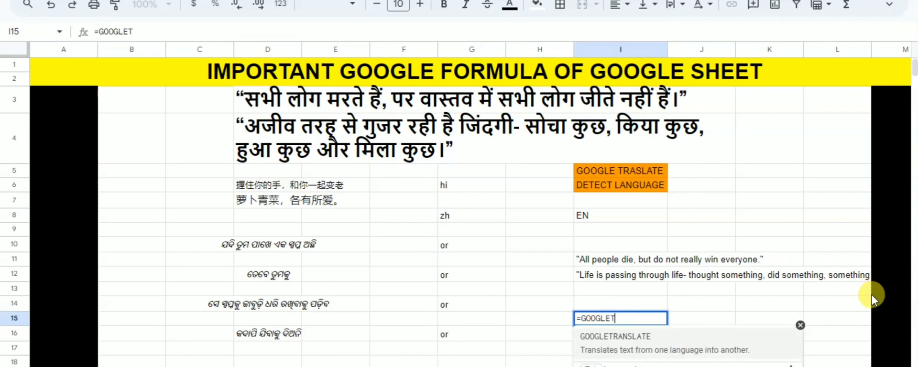
{"action": "type", "text": "A"}
{"action": "key", "text": "BackSpace"}
{"action": "type", "text": "RANSLATE("}
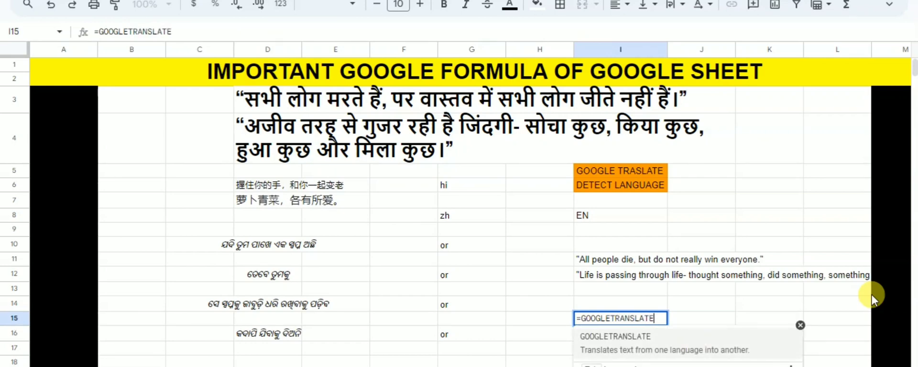
{"action": "left_click", "coordinate": [274, 186]}
{"action": "type", "text": ",\""}
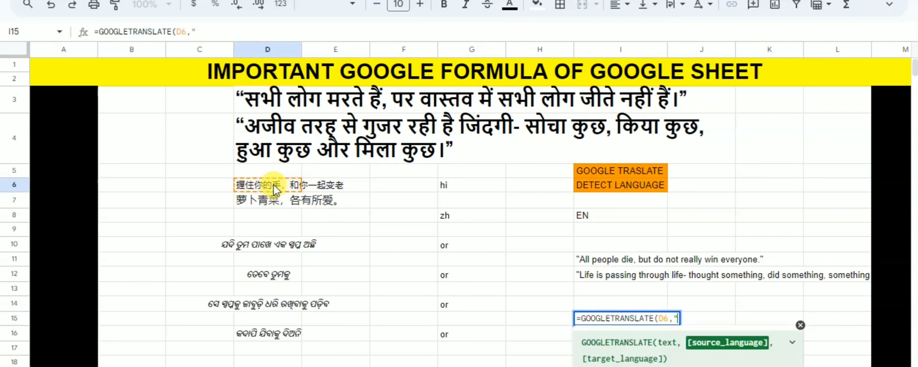
{"action": "type", "text": "ZH\""}
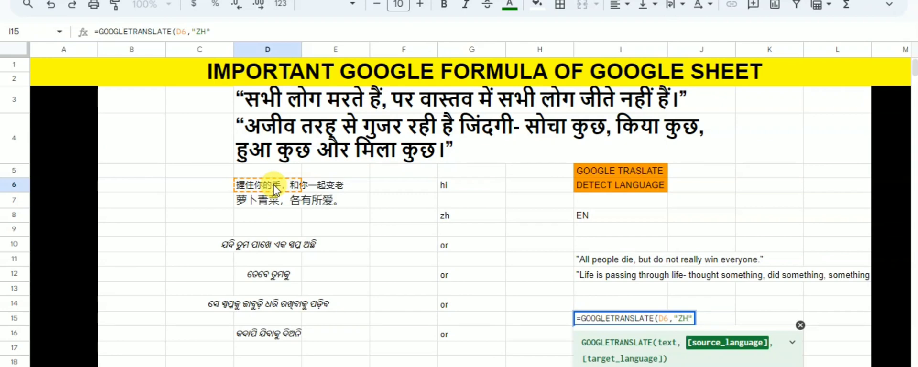
{"action": "type", "text": ",\"EN"}
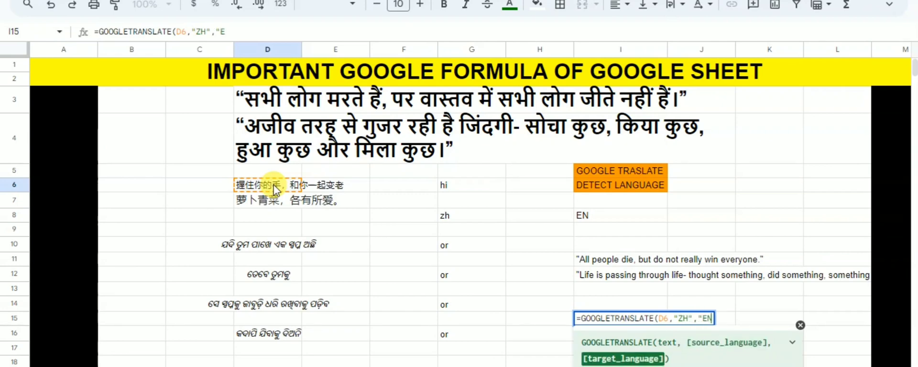
{"action": "type", "text": "\")"}
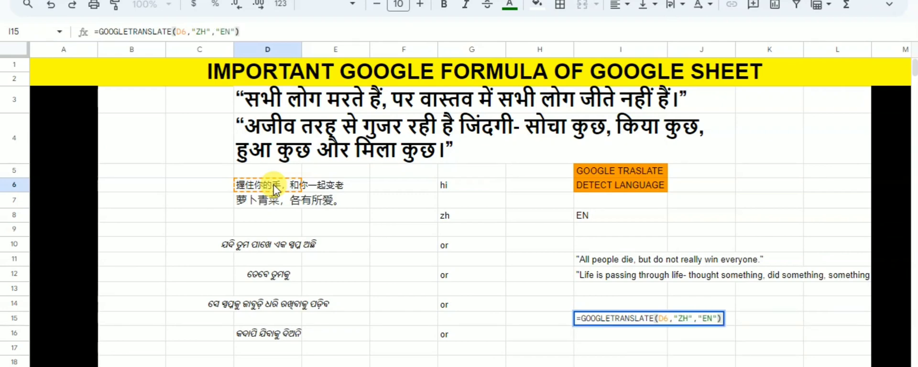
{"action": "key", "text": "Return"}
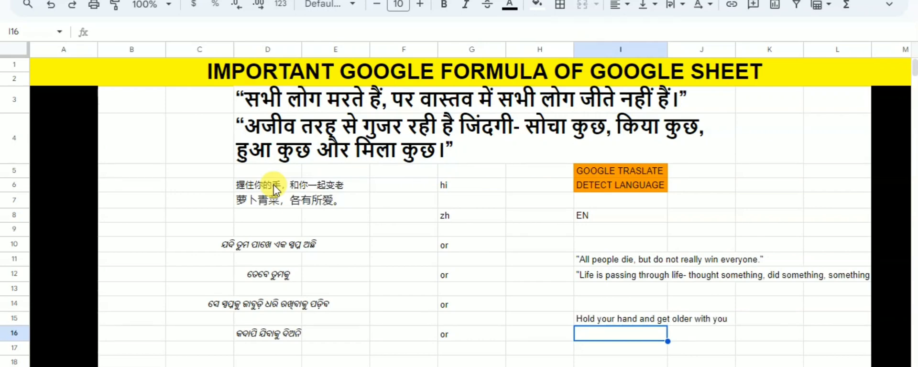
Step: Copy the GOOGLETRANSLATE formula from I15 down to I16 for the second Chinese sentence, and compare the translations with their source cells
{"action": "left_click", "coordinate": [607, 319]}
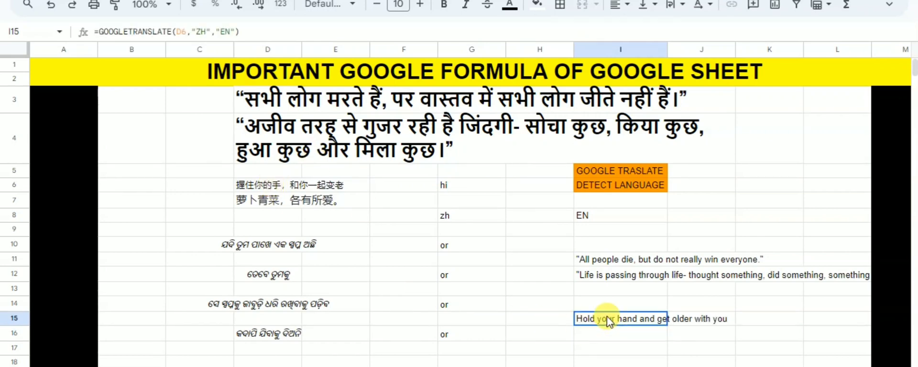
{"action": "left_click_drag", "start_coordinate": [667, 327], "coordinate": [664, 343]}
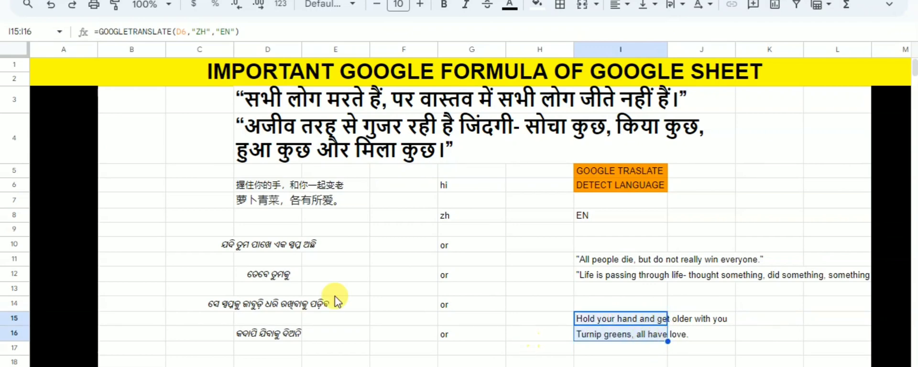
{"action": "left_click", "coordinate": [734, 338]}
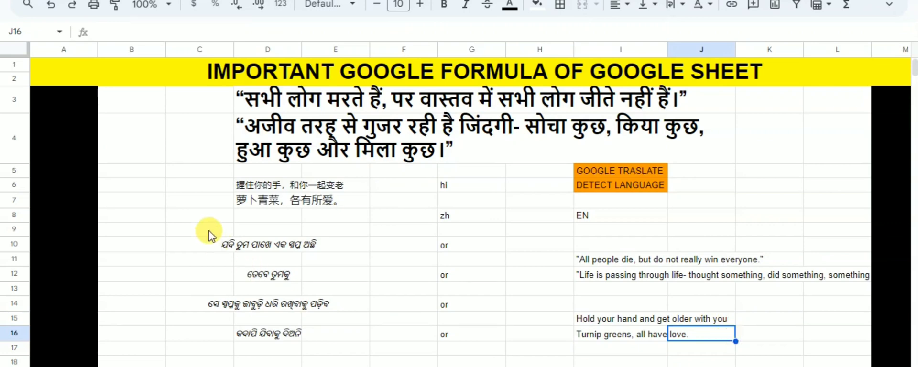
{"action": "left_click", "coordinate": [260, 203]}
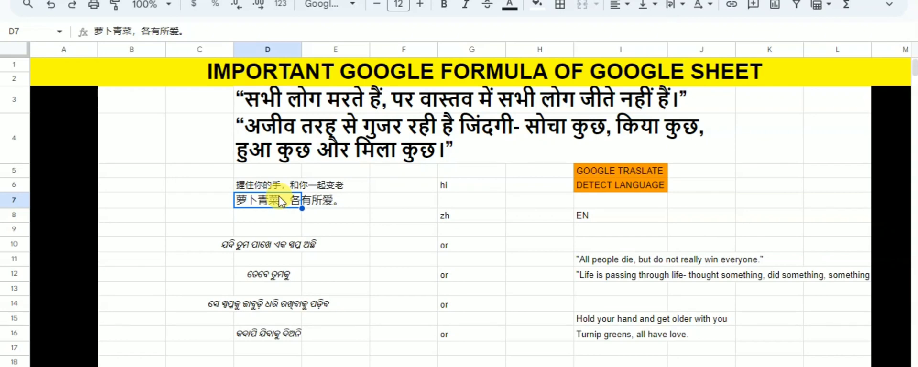
{"action": "left_click", "coordinate": [579, 320]}
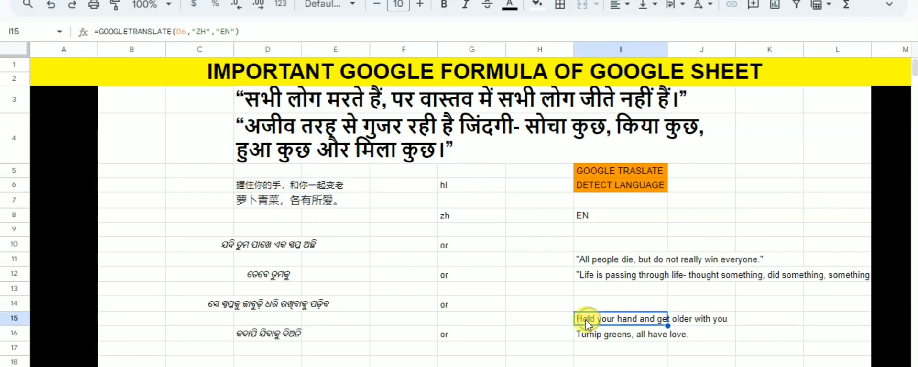
{"action": "left_click", "coordinate": [701, 200]}
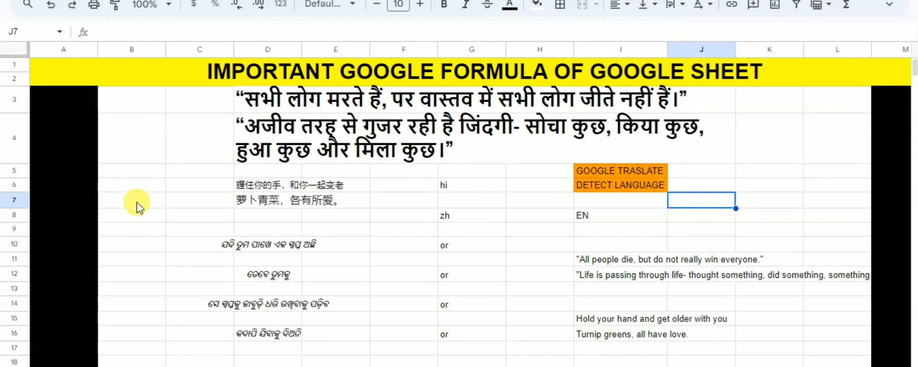
Step: Enter the English sentence MY NAME IS followed by a first name in D11, and check the language detection in G11
{"action": "left_click", "coordinate": [259, 259]}
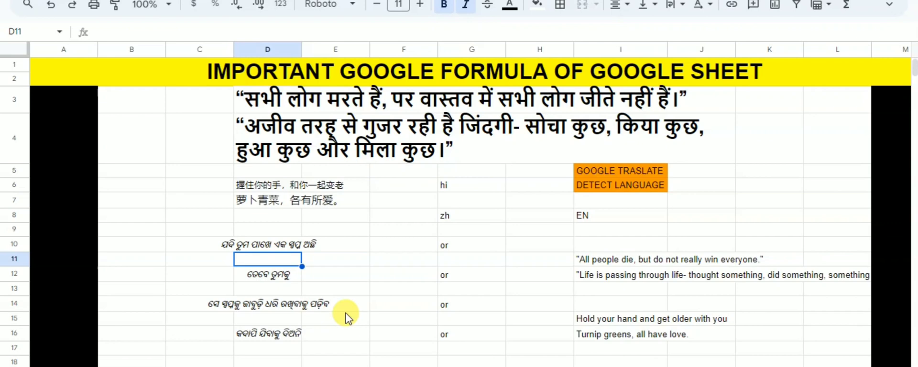
{"action": "key", "text": "Return"}
{"action": "type", "text": "MY"}
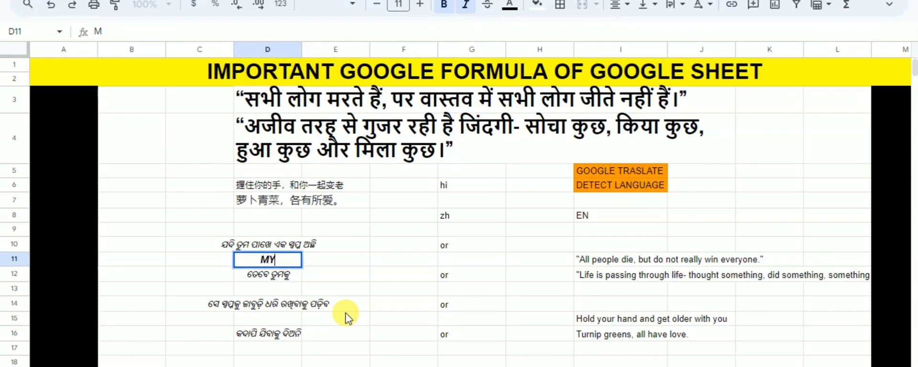
{"action": "type", "text": " NAME IS PANKAJ"}
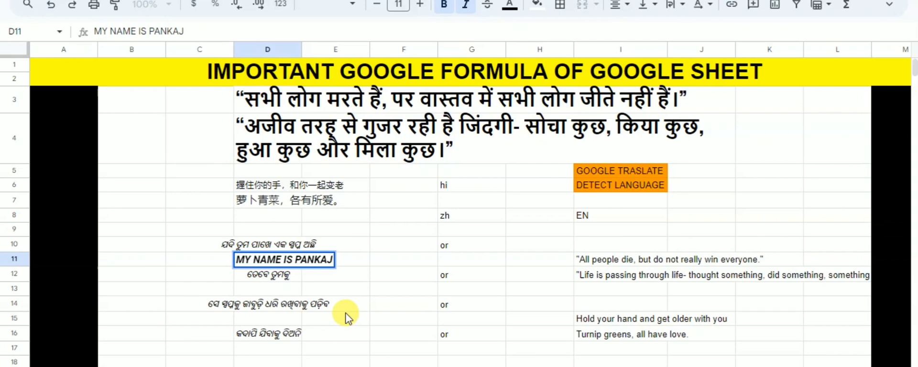
{"action": "key", "text": "Return"}
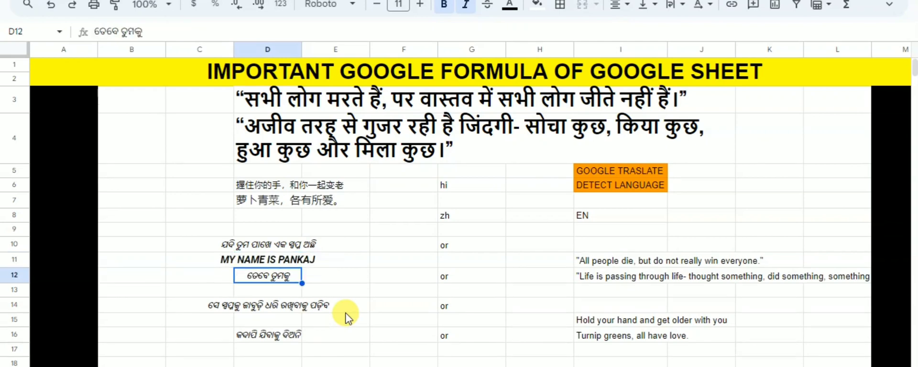
{"action": "left_click", "coordinate": [475, 264]}
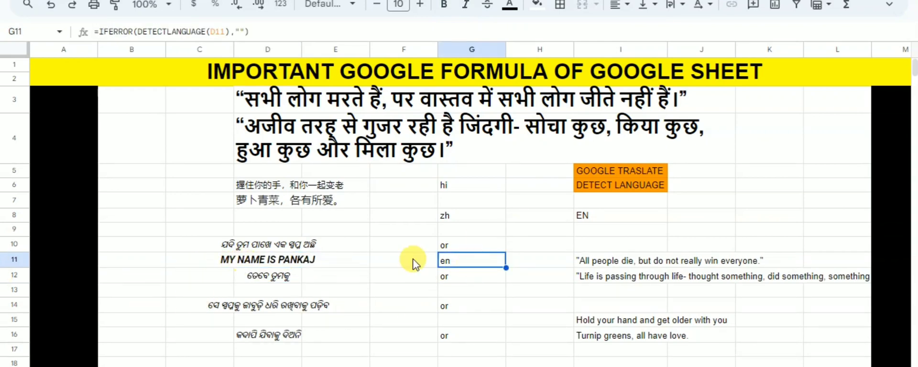
Step: Enter =GOOGLETRANSLATE(D11,"EN","HI") in cell I13 to translate the English sentence into Hindi, and check the formula
{"action": "left_click", "coordinate": [589, 293]}
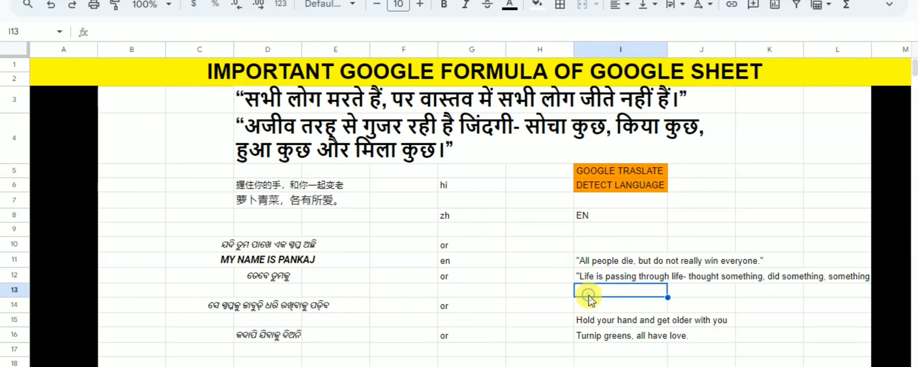
{"action": "type", "text": "=GOOGLE"}
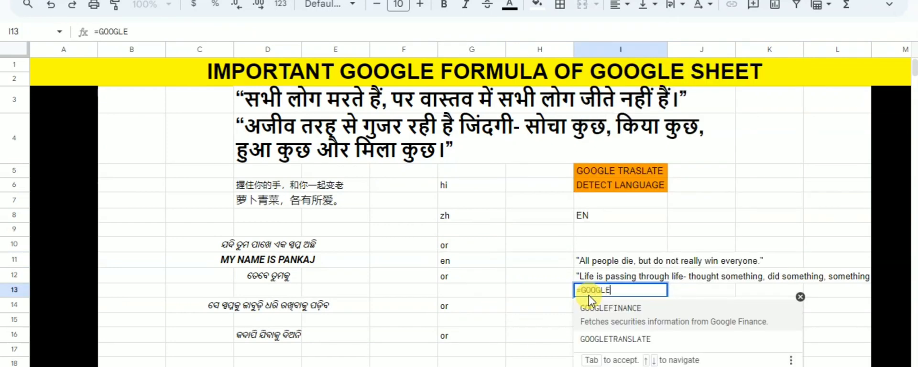
{"action": "type", "text": "TRANSLATE("}
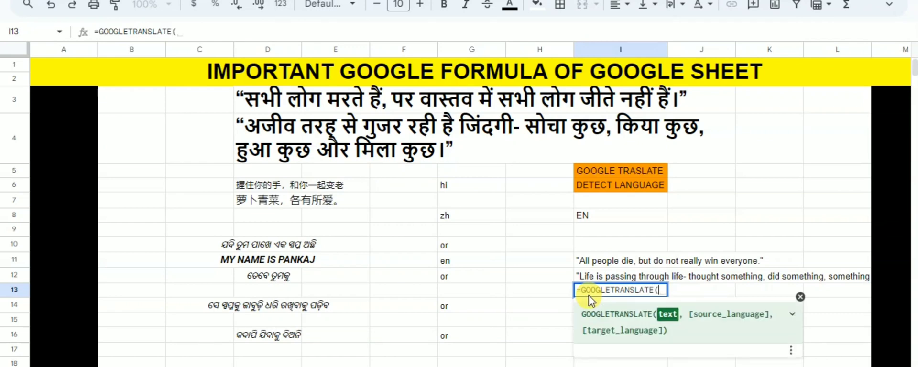
{"action": "left_click", "coordinate": [264, 262]}
{"action": "type", "text": ",\"E"}
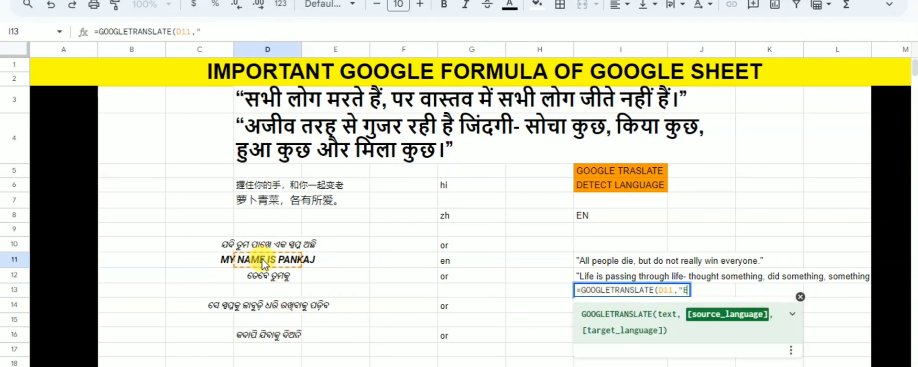
{"action": "type", "text": "N\","}
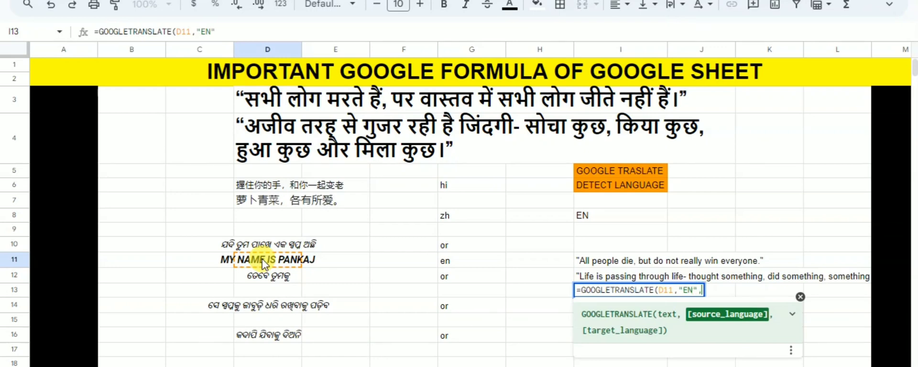
{"action": "type", "text": "\"HI"}
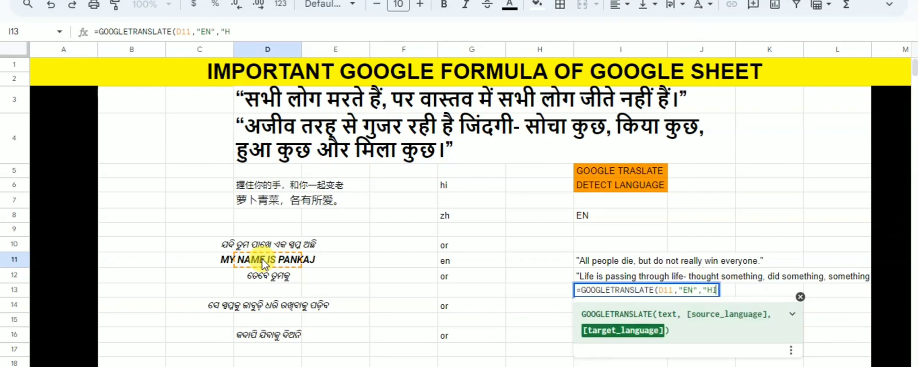
{"action": "type", "text": "\")"}
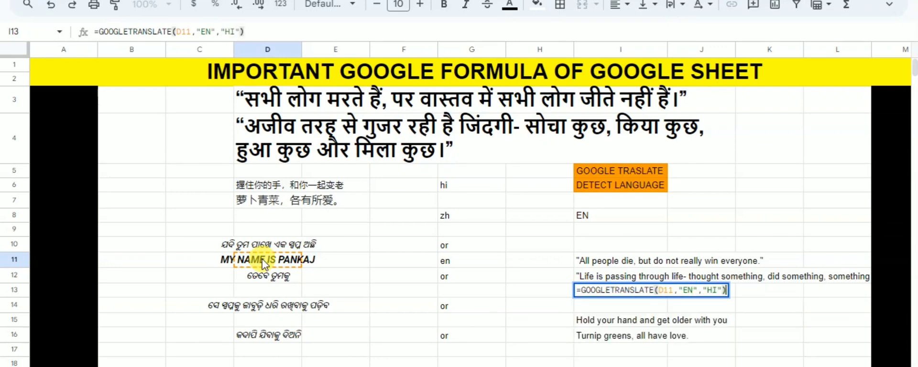
{"action": "key", "text": "Return"}
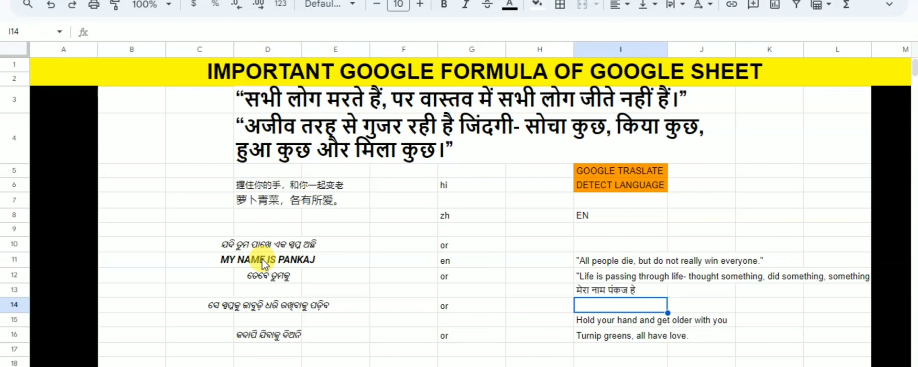
{"action": "left_click", "coordinate": [608, 290]}
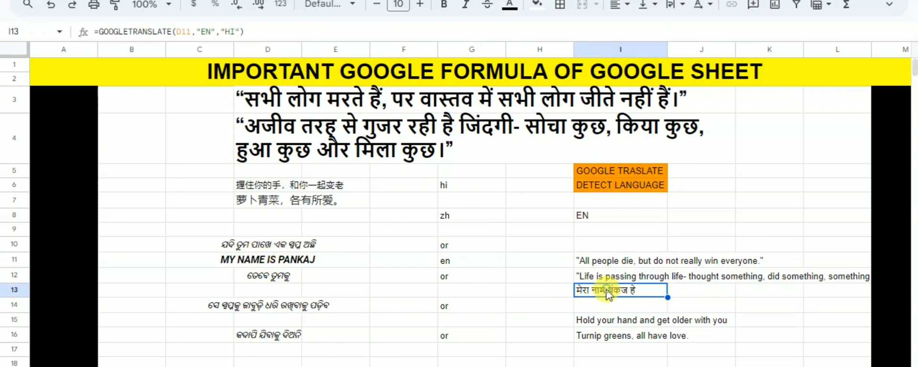
Step: Replace the English sentence in D11 with I AM FROM RAIPUR
{"action": "left_click", "coordinate": [252, 260]}
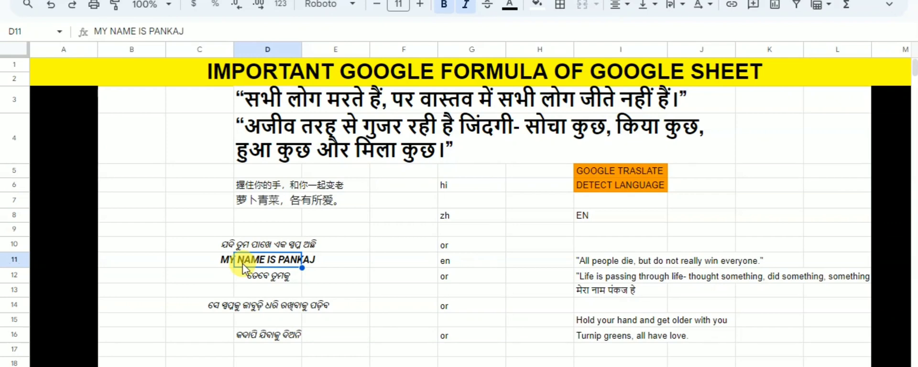
{"action": "type", "text": "I AM FROM RIA"}
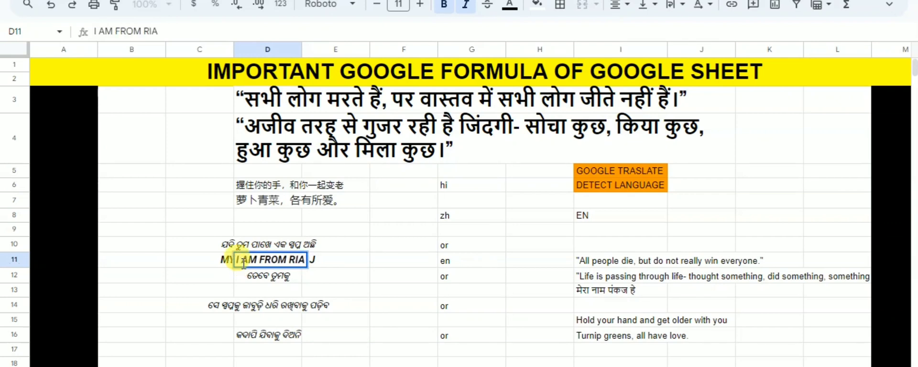
{"action": "key", "text": "BackSpace"}
{"action": "key", "text": "BackSpace"}
{"action": "type", "text": "AIPUR"}
{"action": "key", "text": "Return"}
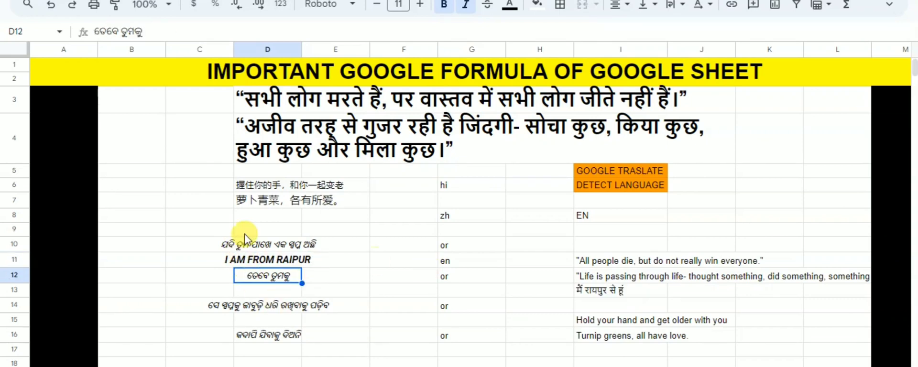
Step: Review the Odia sentences in cells D10, D14 and D16
{"action": "left_click", "coordinate": [255, 246]}
{"action": "left_click", "coordinate": [239, 309]}
{"action": "left_click", "coordinate": [259, 336]}
{"action": "left_click", "coordinate": [240, 245]}
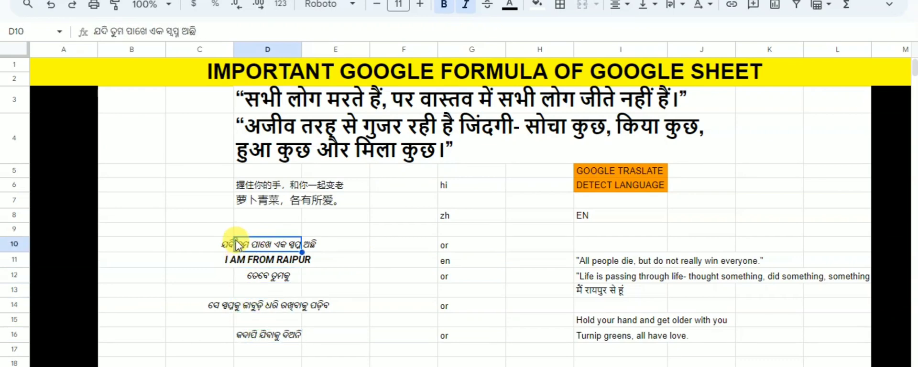
Step: Start a GOOGLETRANSLATE formula in cell B9 with the Odia sentence in D10 as its text
{"action": "left_click", "coordinate": [145, 231]}
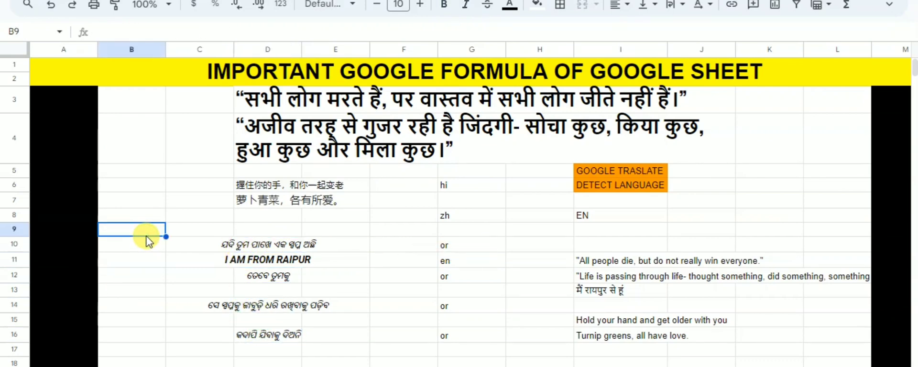
{"action": "type", "text": "=R"}
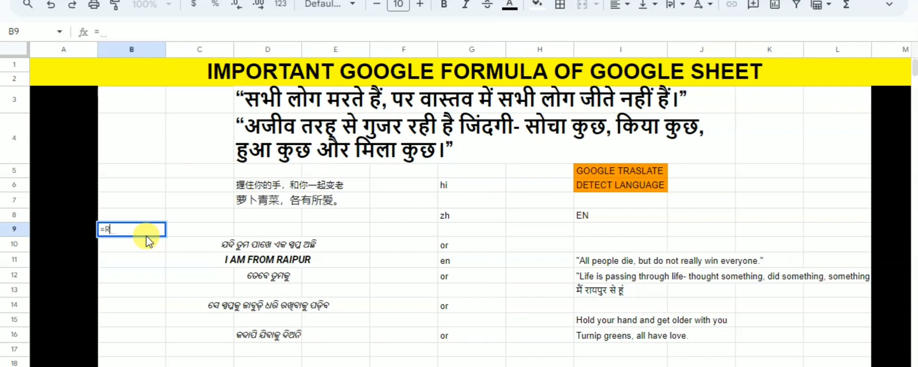
{"action": "key", "text": "BackSpace"}
{"action": "type", "text": "F"}
{"action": "key", "text": "BackSpace"}
{"action": "type", "text": "G"}
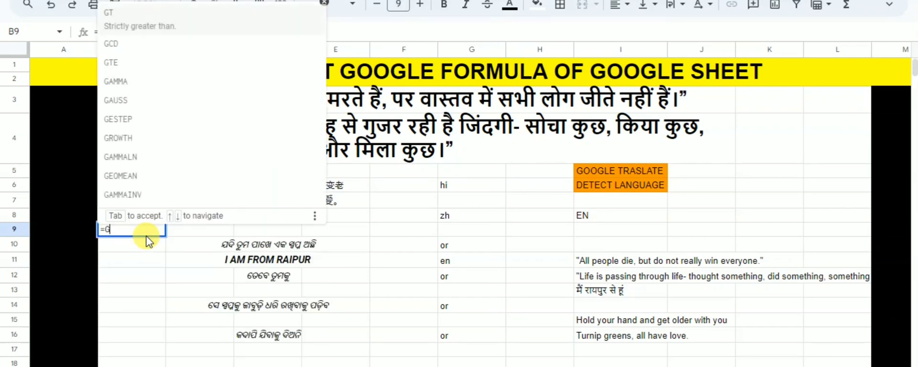
{"action": "type", "text": "OOGLW"}
{"action": "key", "text": "BackSpace"}
{"action": "type", "text": "ET"}
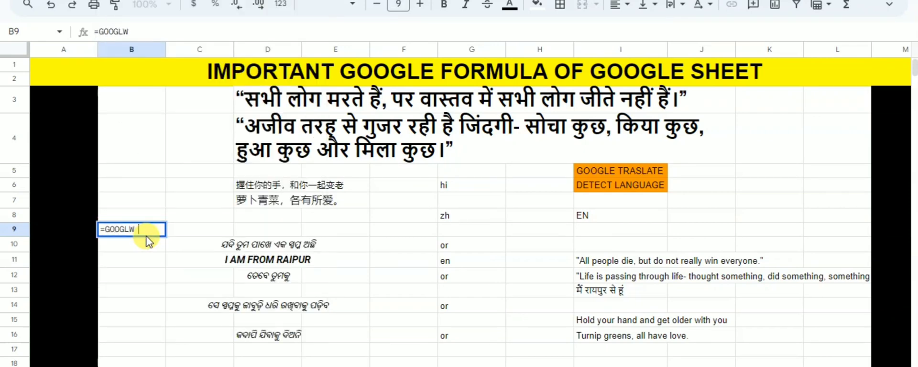
{"action": "type", "text": "R"}
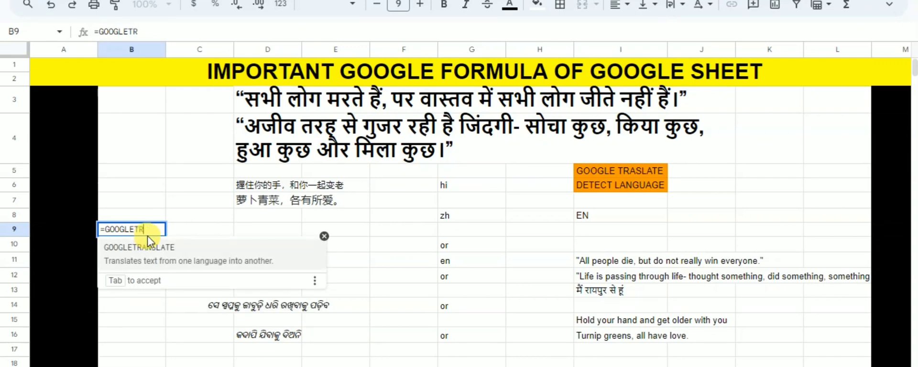
{"action": "key", "text": "Tab"}
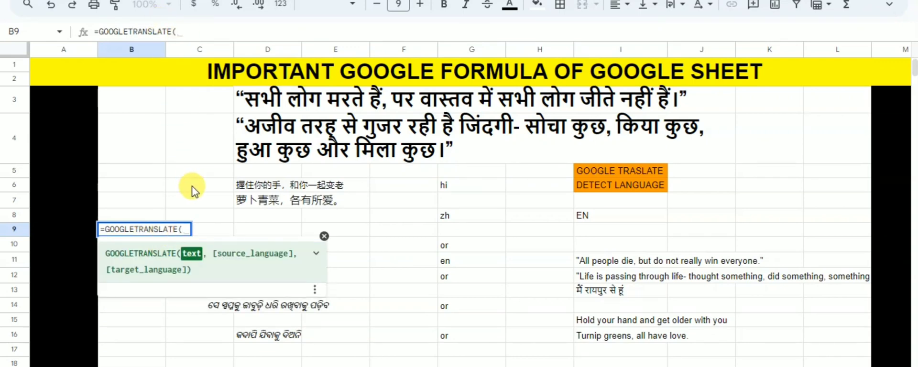
{"action": "left_click", "coordinate": [324, 236]}
{"action": "left_click", "coordinate": [258, 244]}
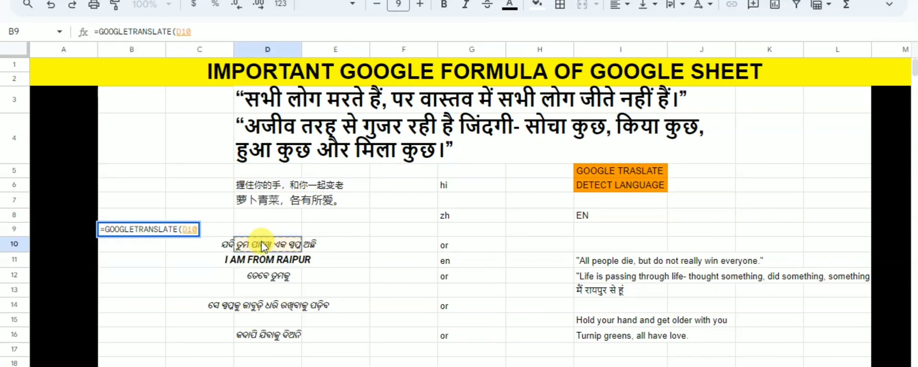
Step: Complete the B9 formula with source language "OR" and target language "EN" to translate the Odia sentence into English
{"action": "type", "text": ",\"OR"}
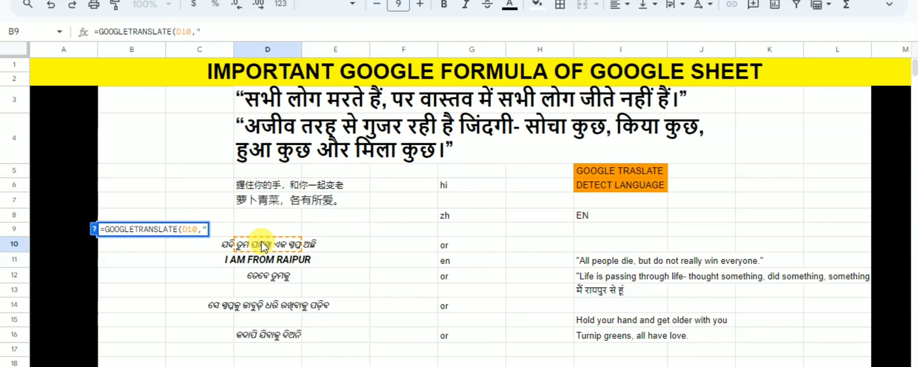
{"action": "type", "text": "\","}
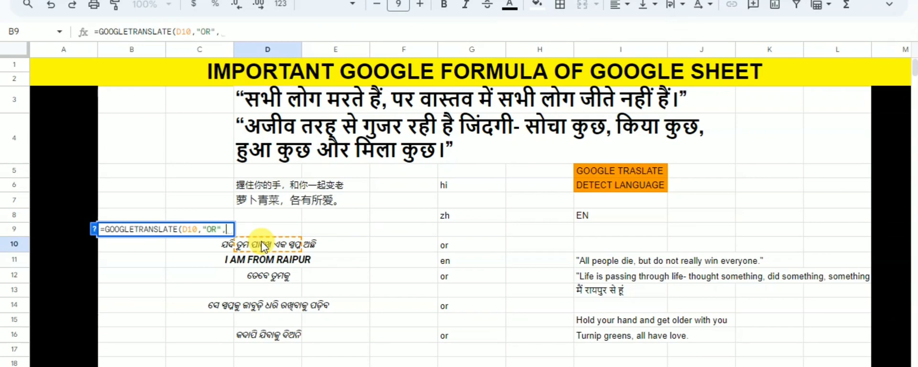
{"action": "type", "text": "\"E"}
{"action": "type", "text": "N"}
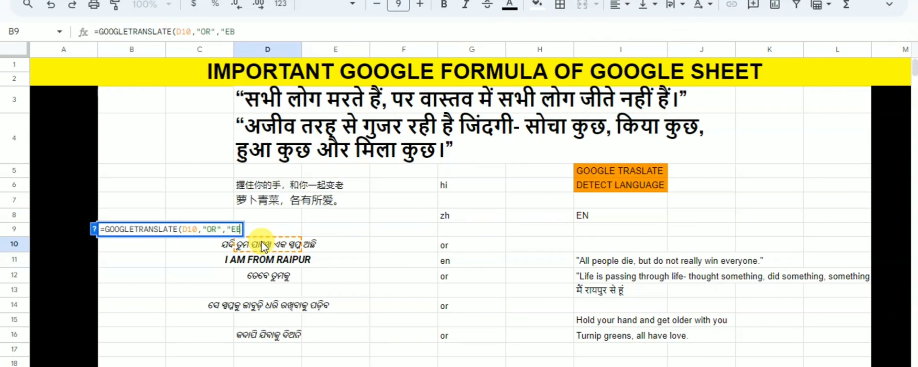
{"action": "type", "text": "\")"}
{"action": "key", "text": "Return"}
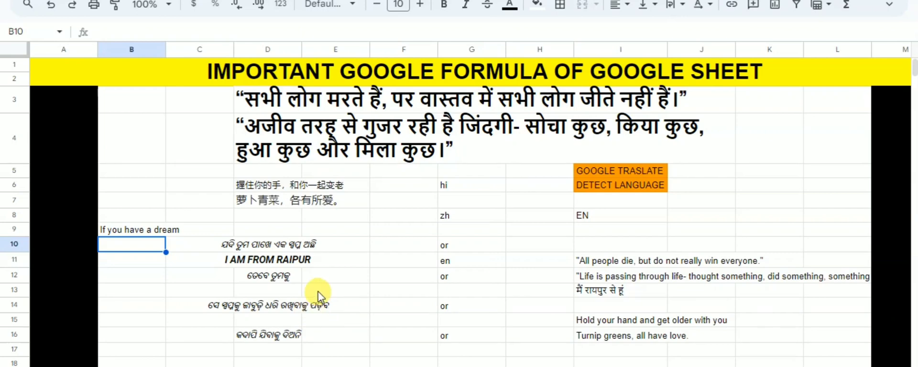
Step: Fill the GOOGLETRANSLATE formula from B9 down through B16
{"action": "left_click", "coordinate": [141, 232]}
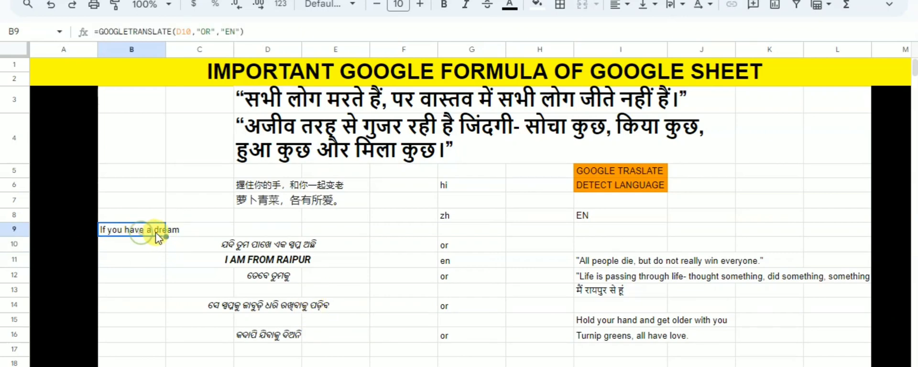
{"action": "left_click_drag", "start_coordinate": [165, 236], "coordinate": [176, 335]}
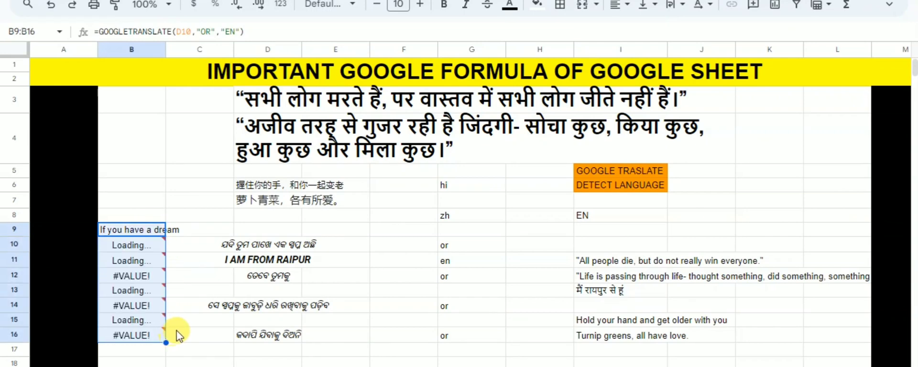